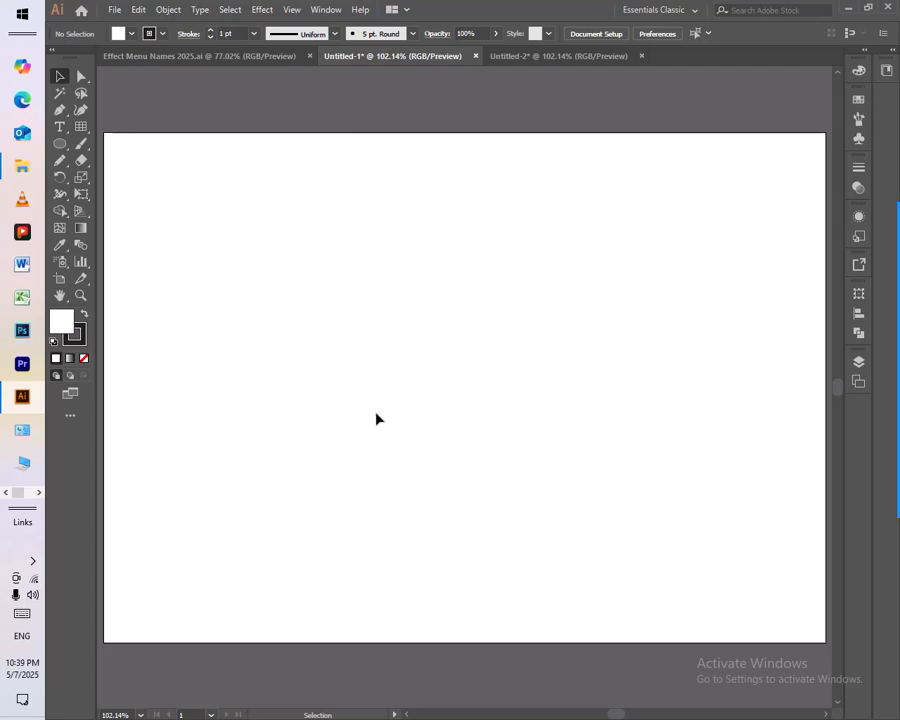
{"action": "left_click", "coordinate": [263, 12]}
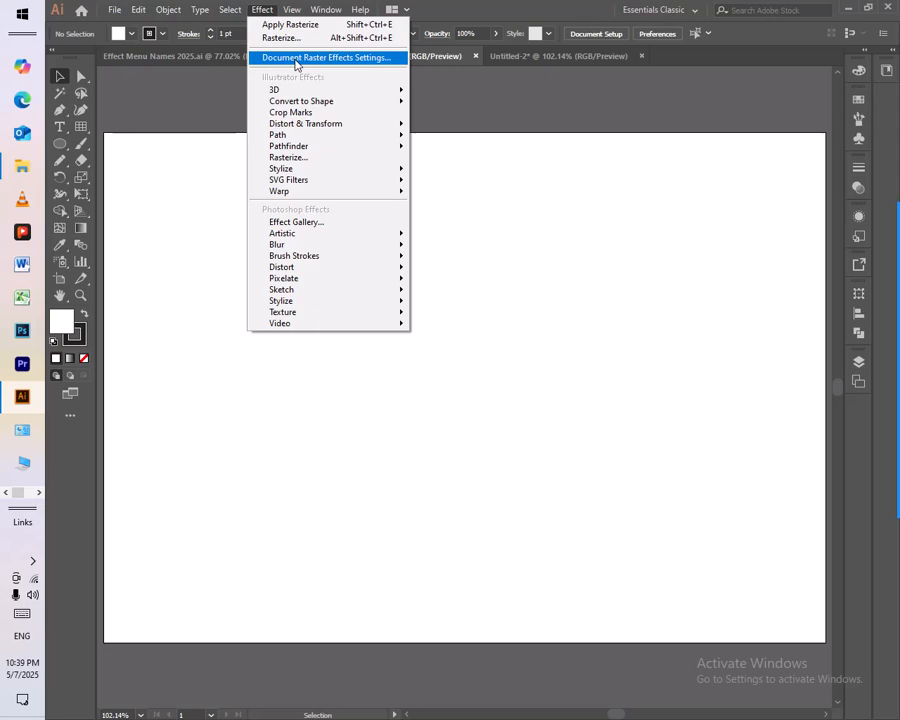
{"action": "mouse_move", "coordinate": [315, 148]}
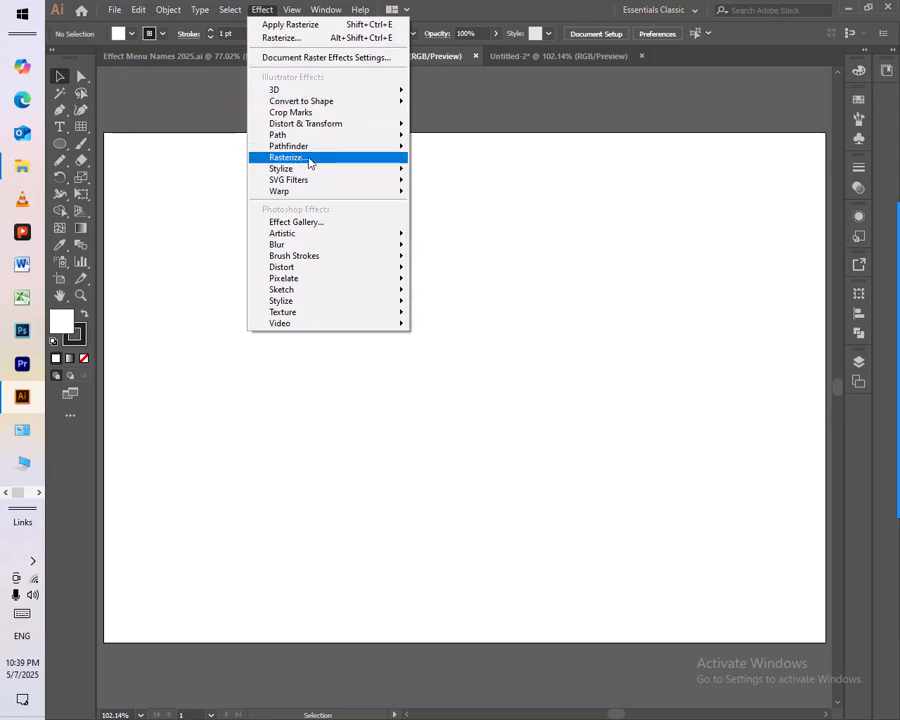
{"action": "mouse_move", "coordinate": [179, 15]}
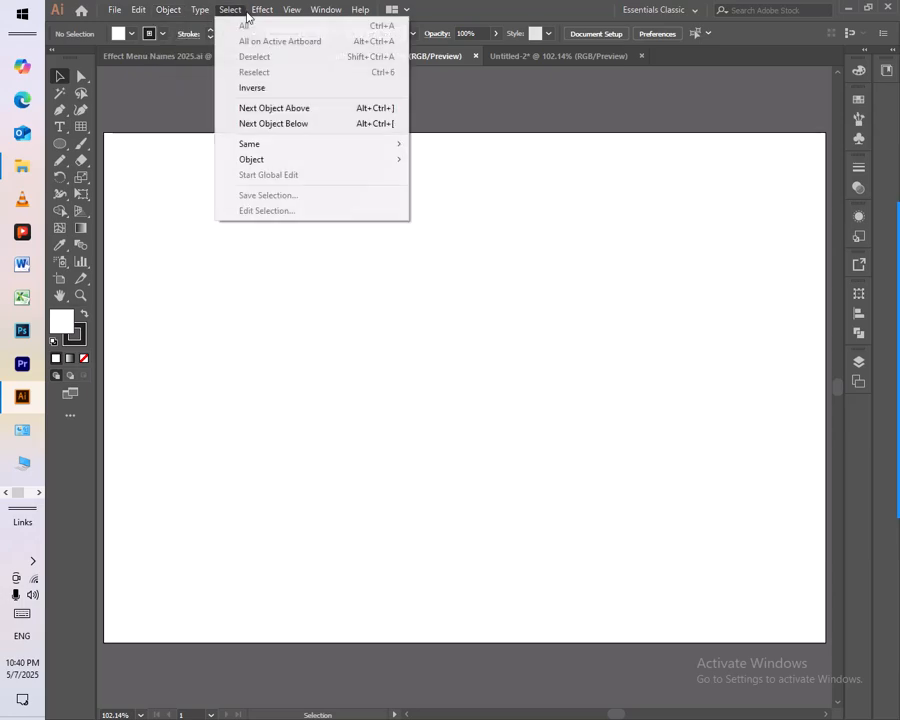
{"action": "mouse_move", "coordinate": [256, 12]}
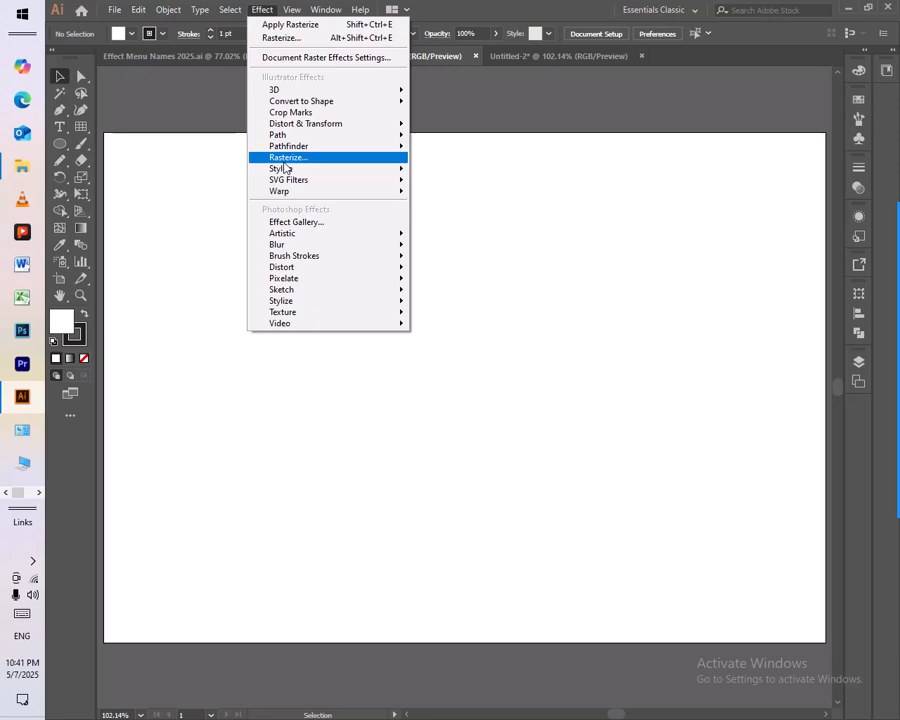
{"action": "mouse_move", "coordinate": [284, 169]}
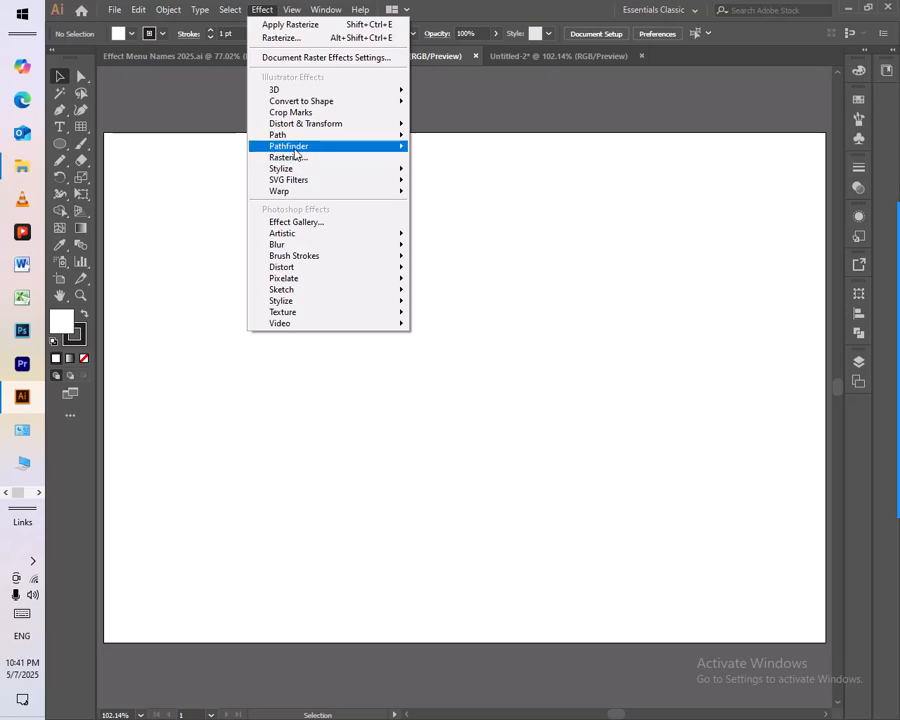
Draw a circle in the upper middle of the artboard and fill it with solid green
{"action": "left_click", "coordinate": [60, 146]}
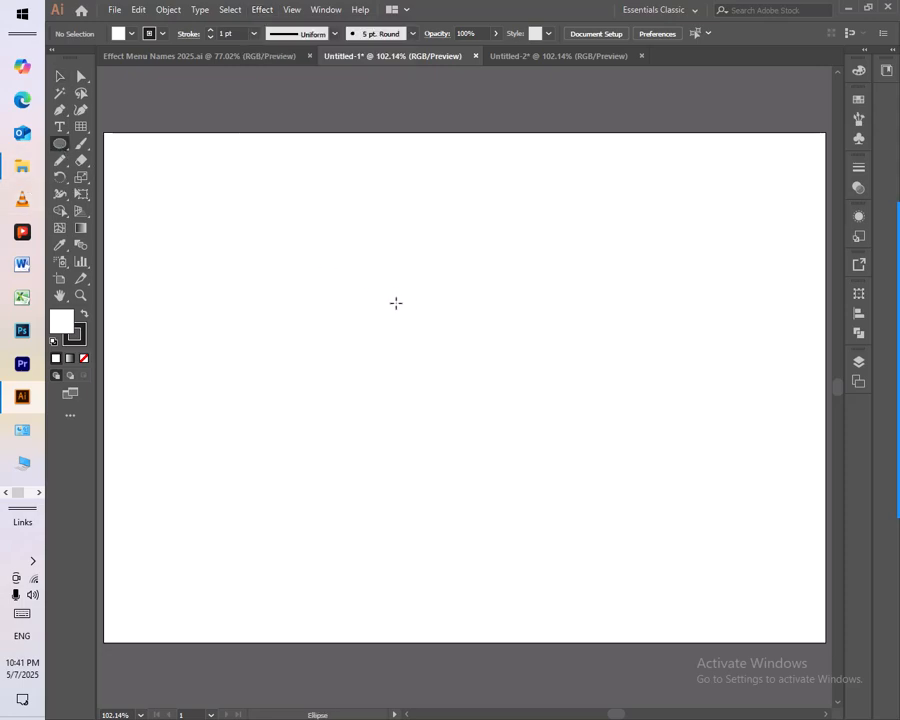
{"action": "left_click_drag", "start_coordinate": [379, 259], "coordinate": [437, 307]}
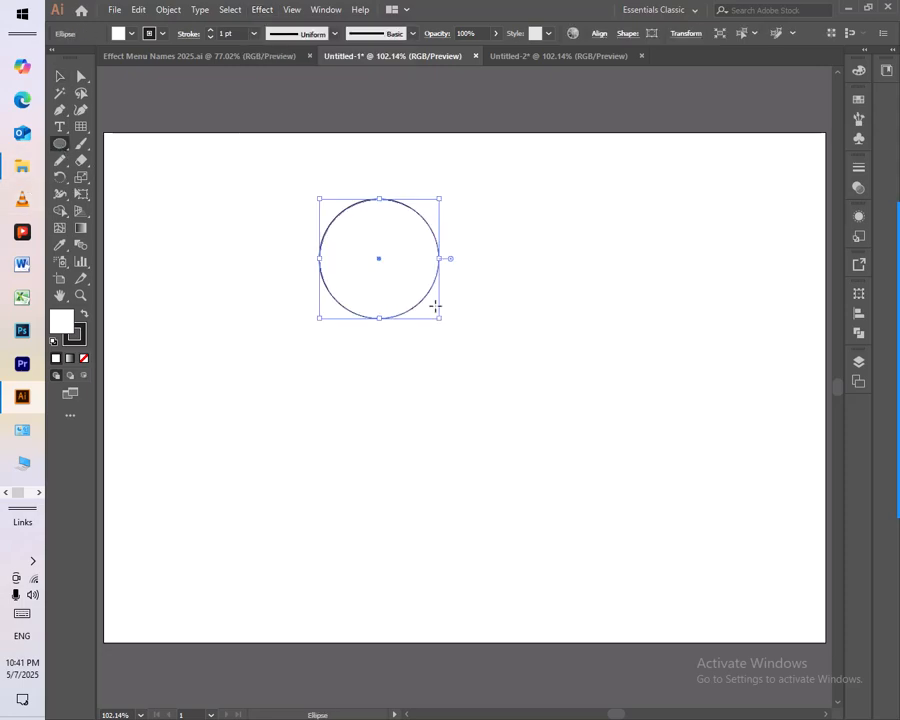
{"action": "left_click", "coordinate": [134, 34]}
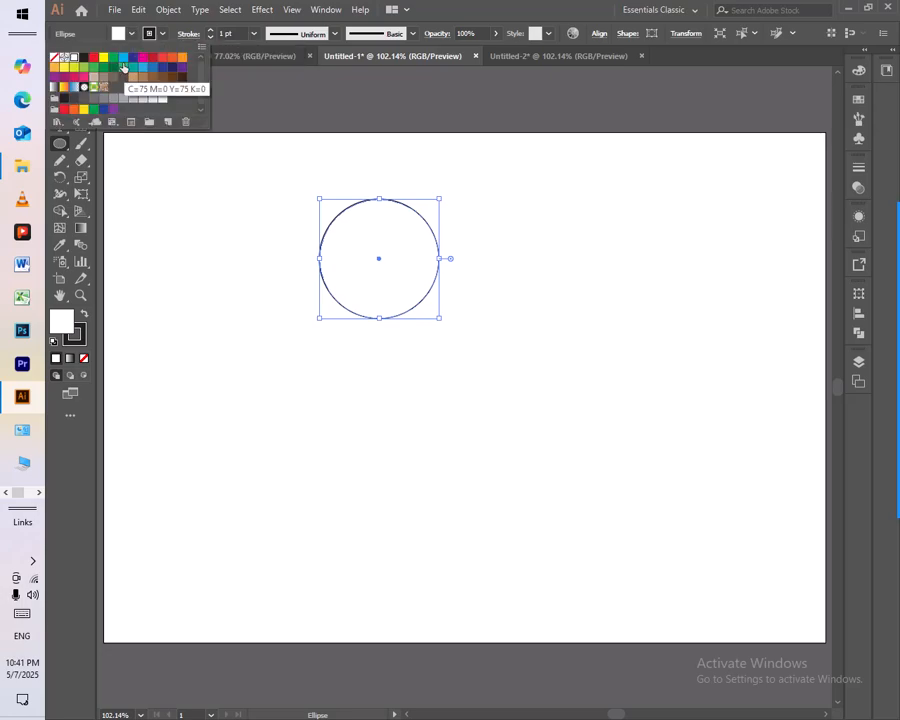
{"action": "left_click", "coordinate": [113, 60]}
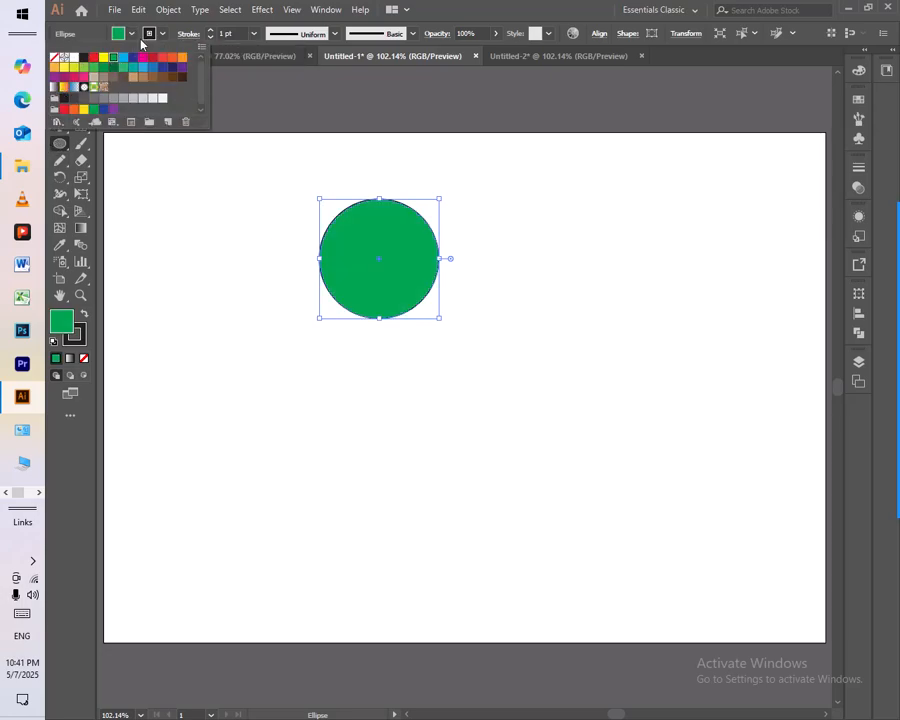
Try the Grayscale and Bitmap color models in Document Raster Effects Settings and set the color model back to RGB
{"action": "left_click", "coordinate": [262, 10]}
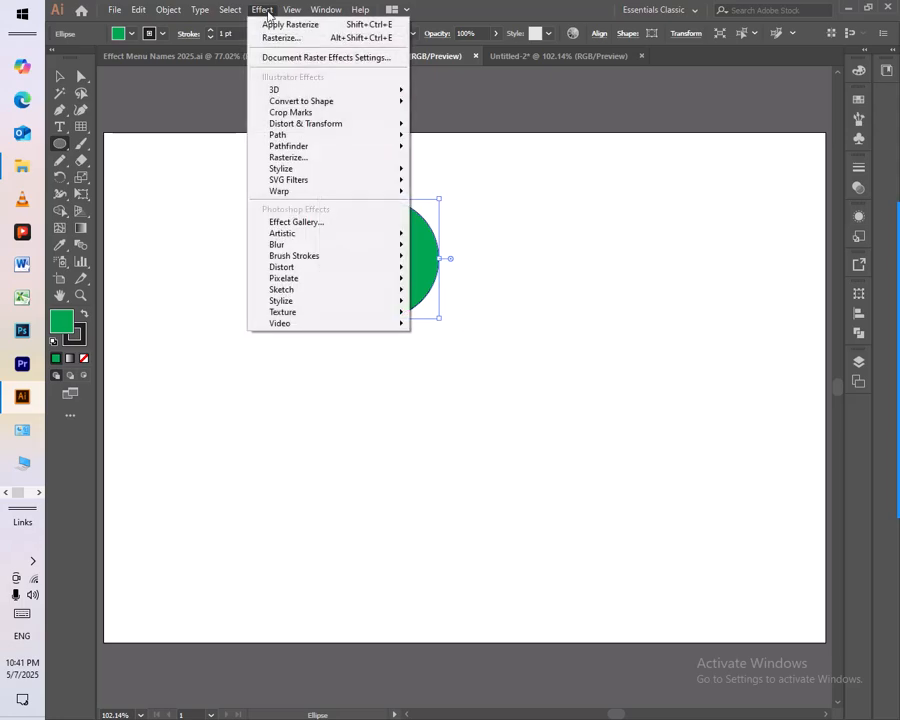
{"action": "left_click", "coordinate": [302, 57]}
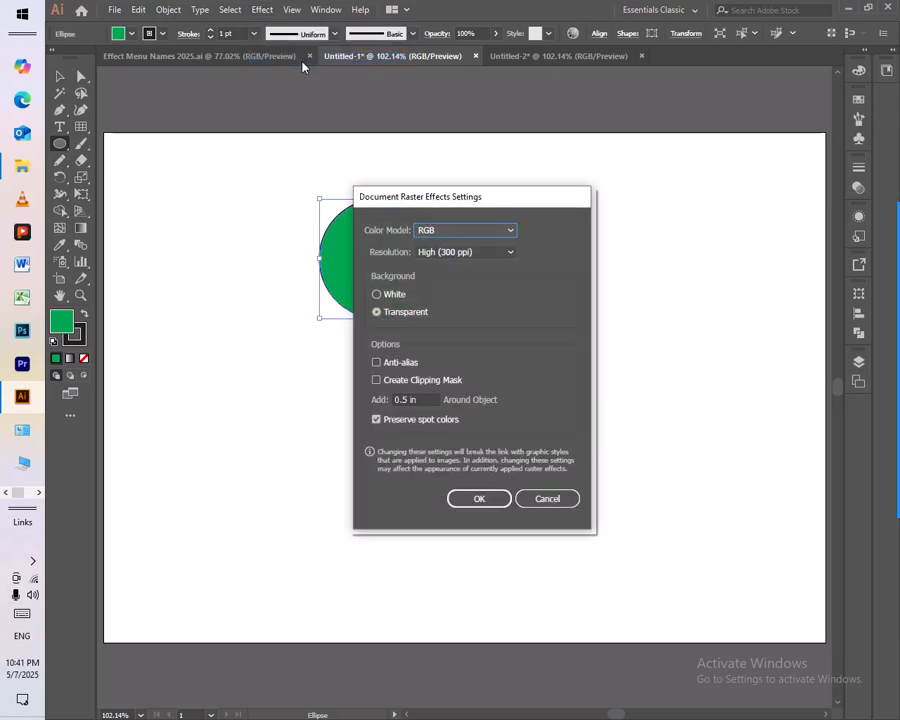
{"action": "left_click_drag", "start_coordinate": [457, 200], "coordinate": [590, 220]}
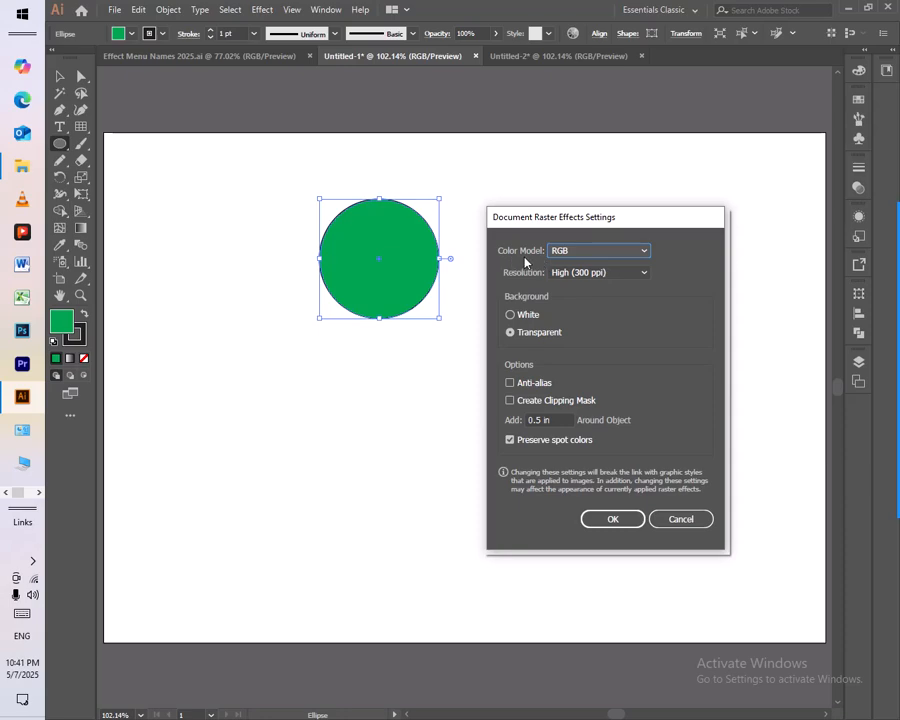
{"action": "left_click", "coordinate": [600, 251]}
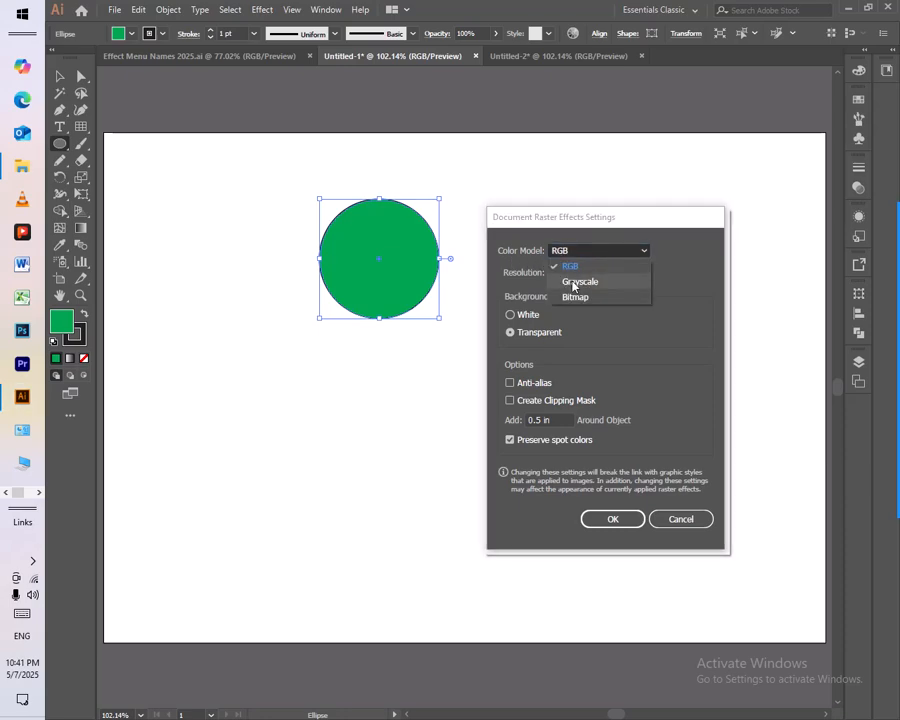
{"action": "left_click", "coordinate": [576, 282]}
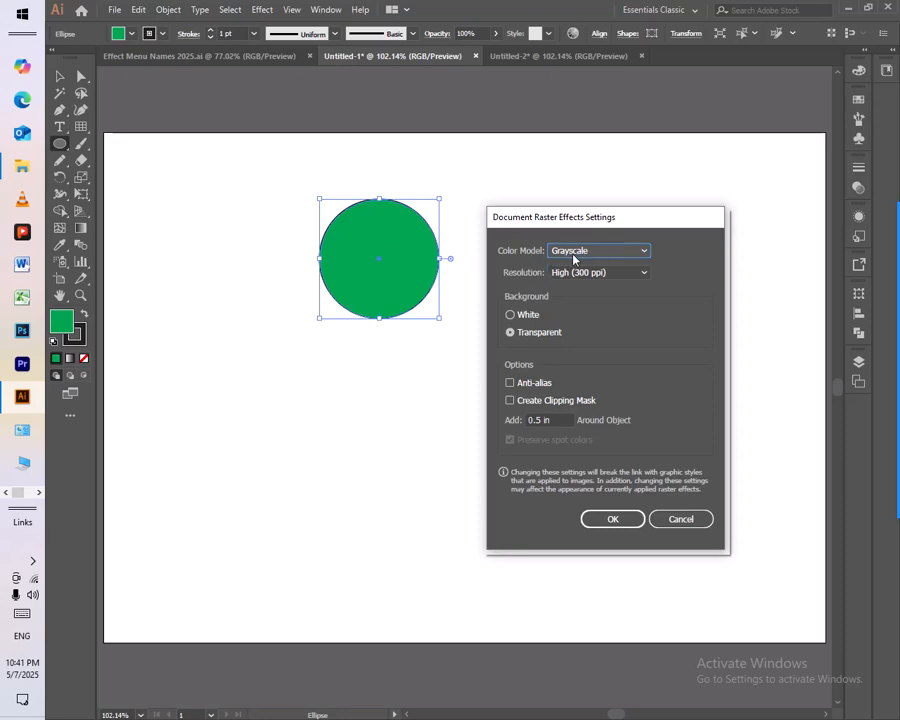
{"action": "left_click", "coordinate": [575, 255]}
{"action": "left_click", "coordinate": [584, 301]}
{"action": "left_click", "coordinate": [592, 256]}
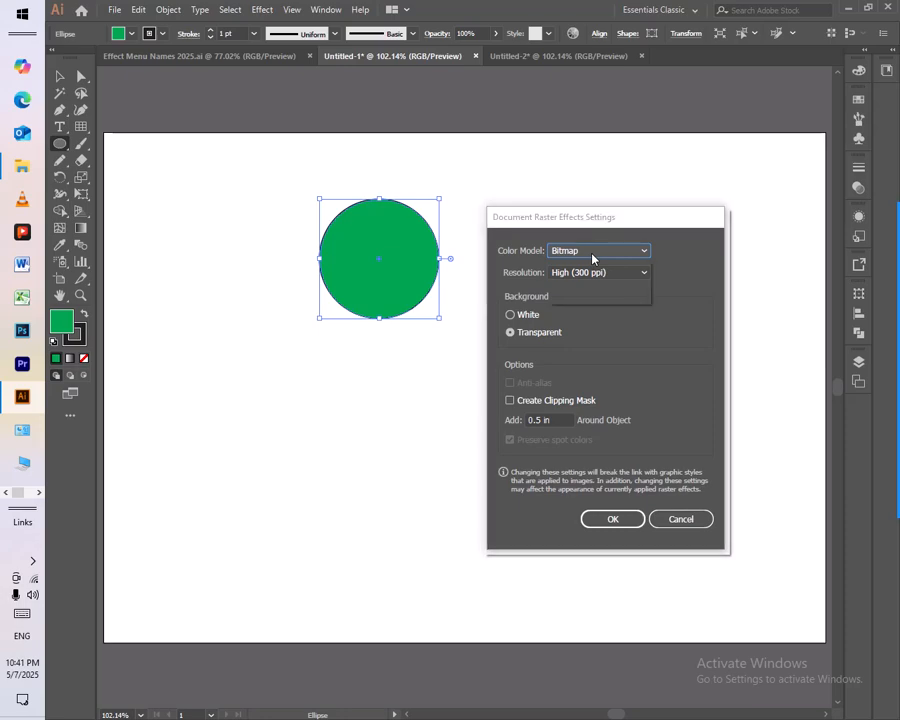
{"action": "left_click", "coordinate": [586, 266]}
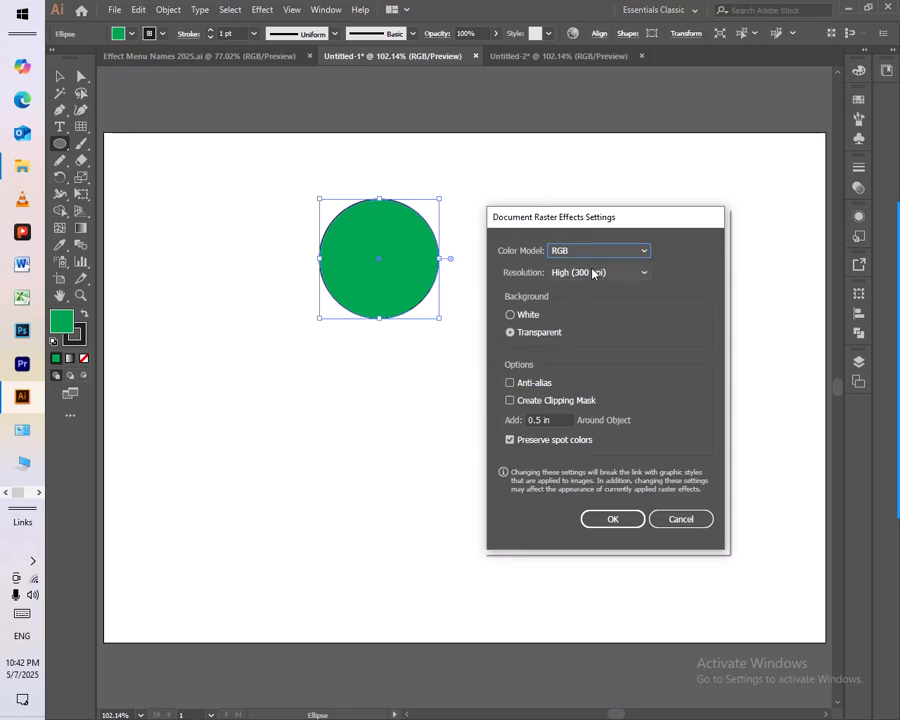
Check the resolution choices and turn off Preserve spot colors in the document raster effects settings
{"action": "left_click", "coordinate": [614, 277]}
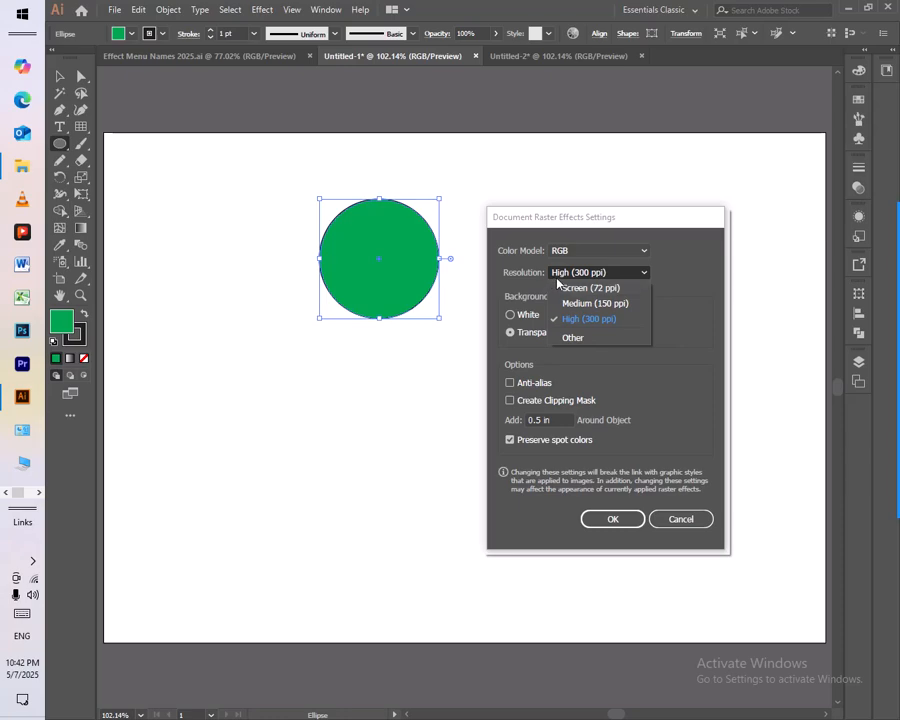
{"action": "left_click", "coordinate": [526, 292]}
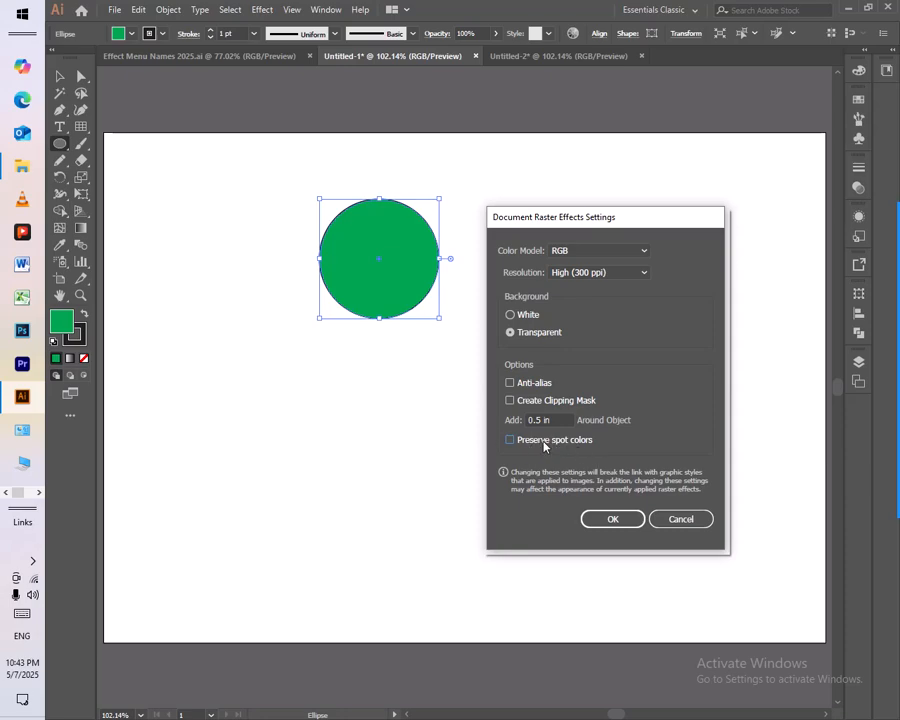
{"action": "left_click", "coordinate": [615, 519]}
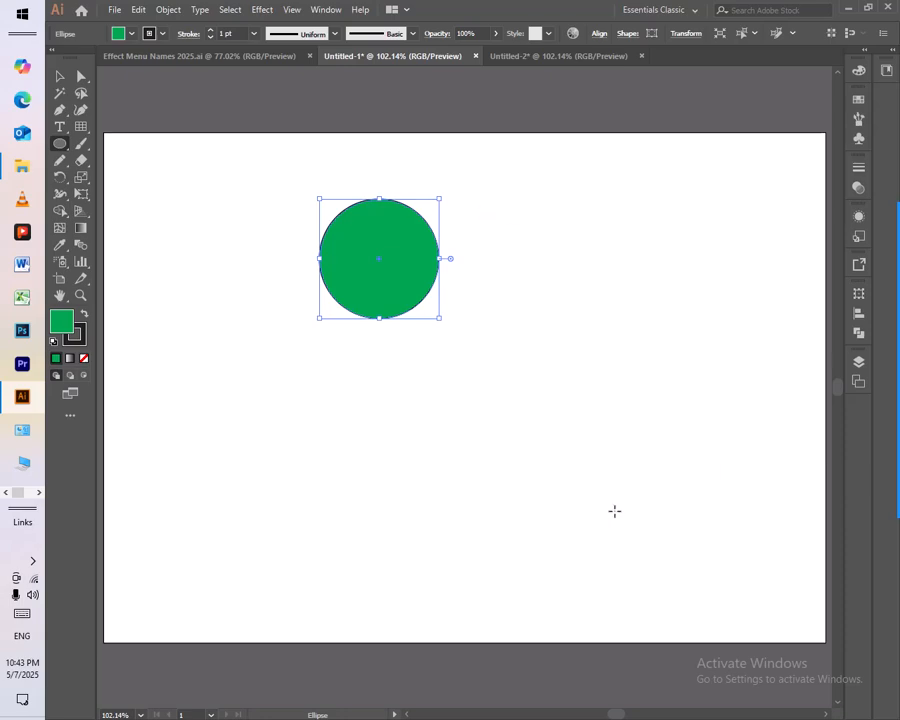
Apply a Gaussian Blur with a 51.2-pixel radius to the green circle, with the preview on
{"action": "left_click", "coordinate": [264, 11]}
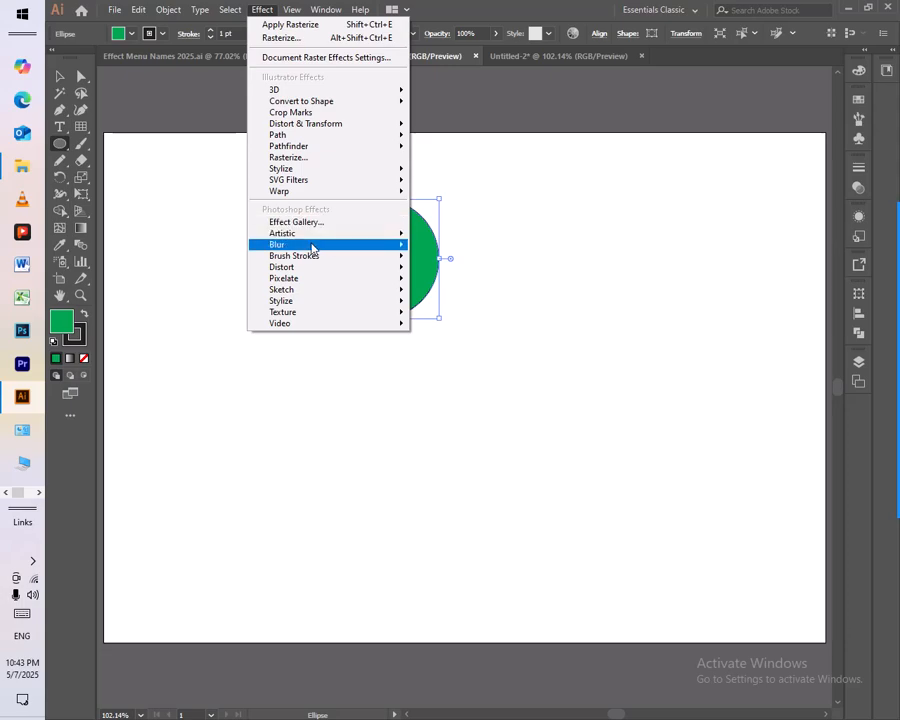
{"action": "mouse_move", "coordinate": [311, 245]}
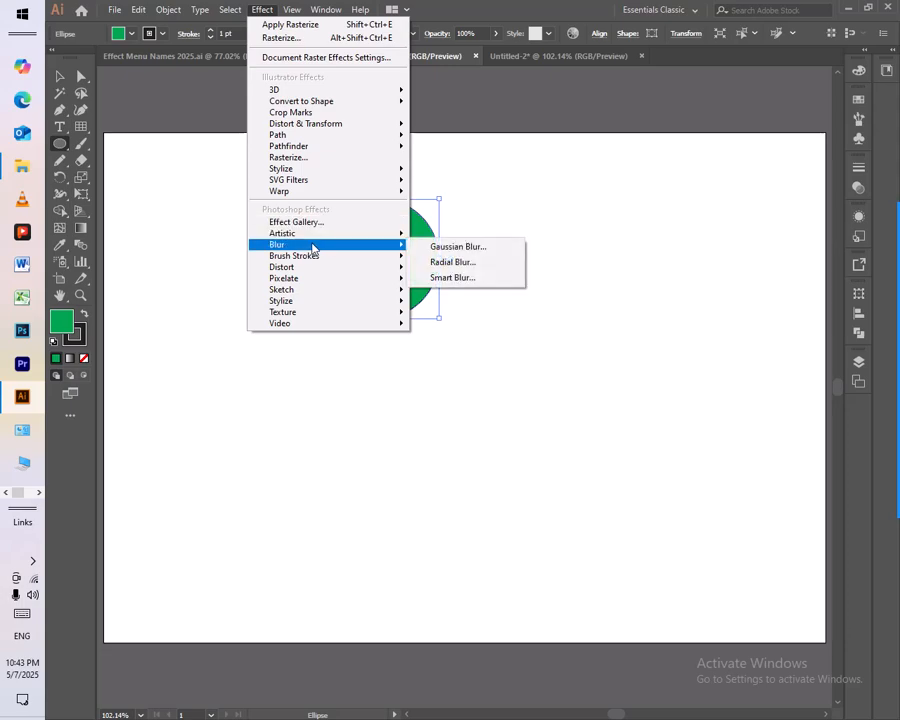
{"action": "left_click", "coordinate": [442, 250]}
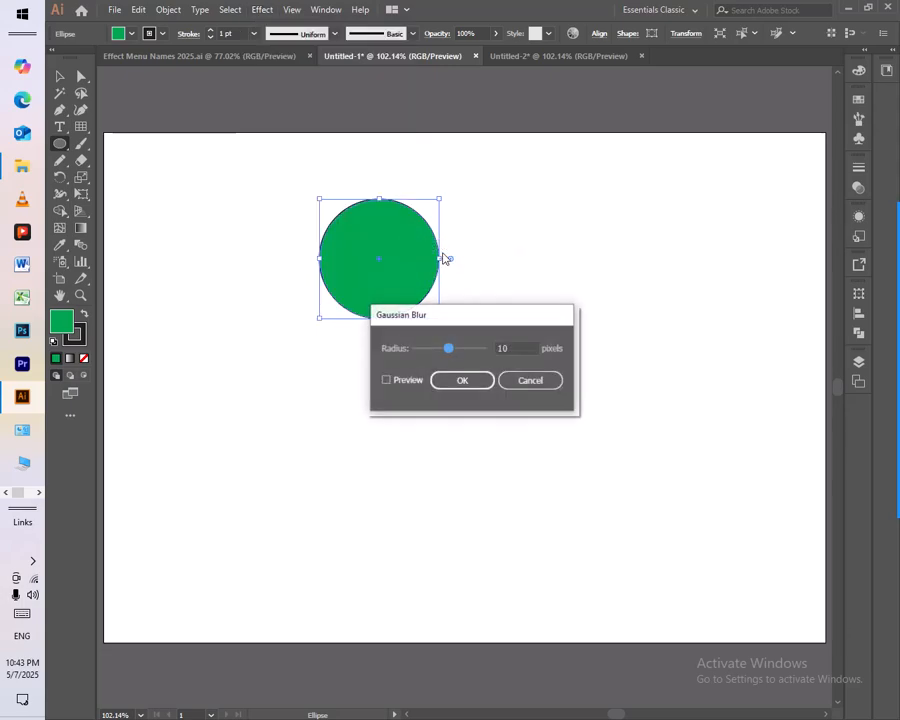
{"action": "left_click_drag", "start_coordinate": [437, 325], "coordinate": [560, 408]}
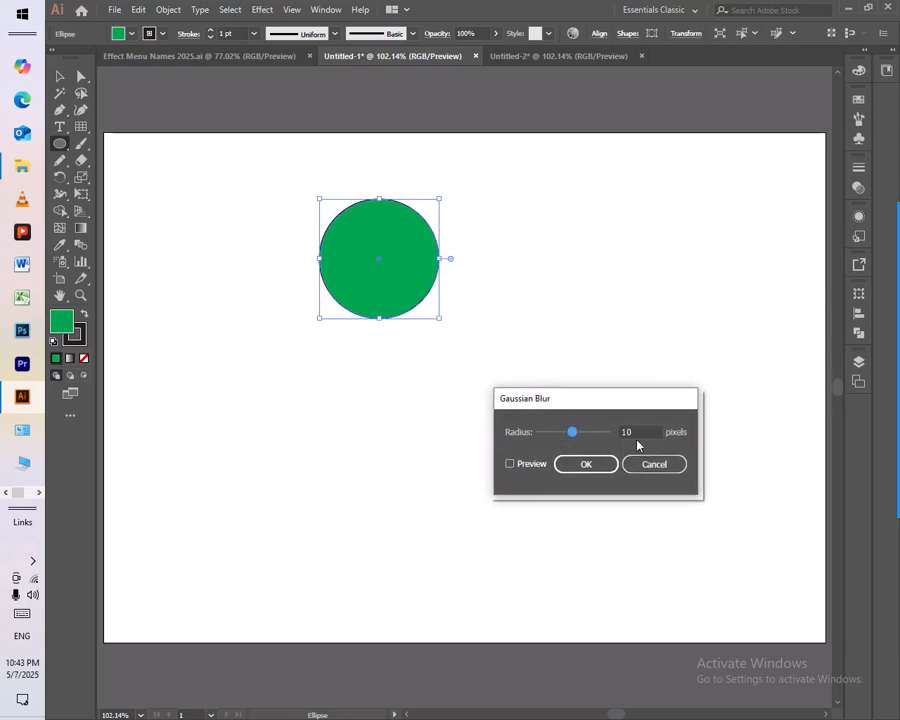
{"action": "left_click", "coordinate": [529, 465]}
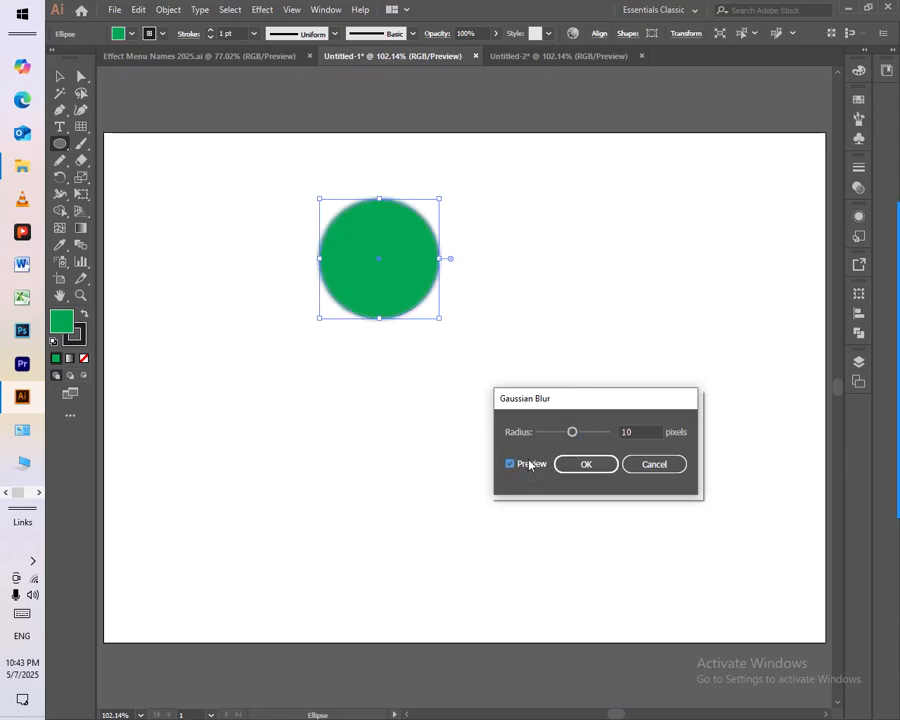
{"action": "left_click_drag", "start_coordinate": [571, 432], "coordinate": [582, 436]}
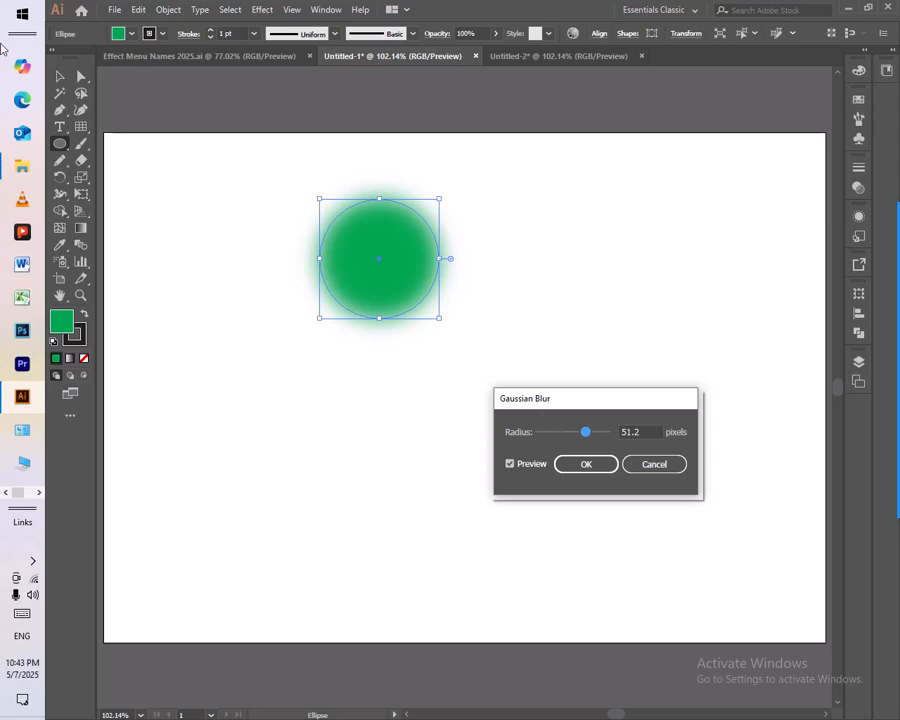
{"action": "left_click", "coordinate": [594, 465]}
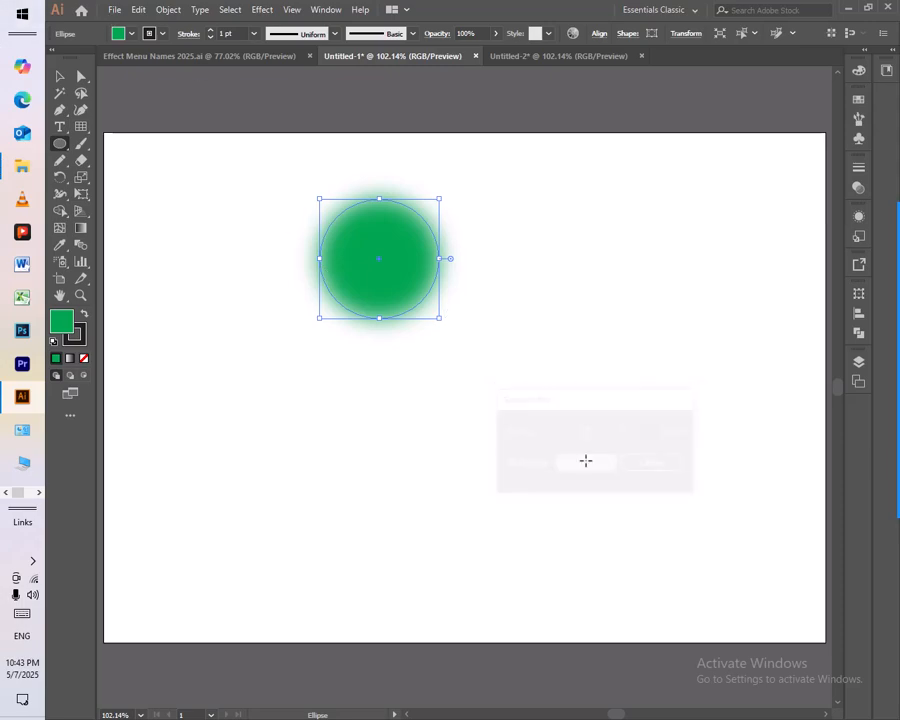
Apply the Rasterize effect to the blurred circle with RGB color, Screen (72 ppi) resolution and a transparent background
{"action": "left_click", "coordinate": [262, 9]}
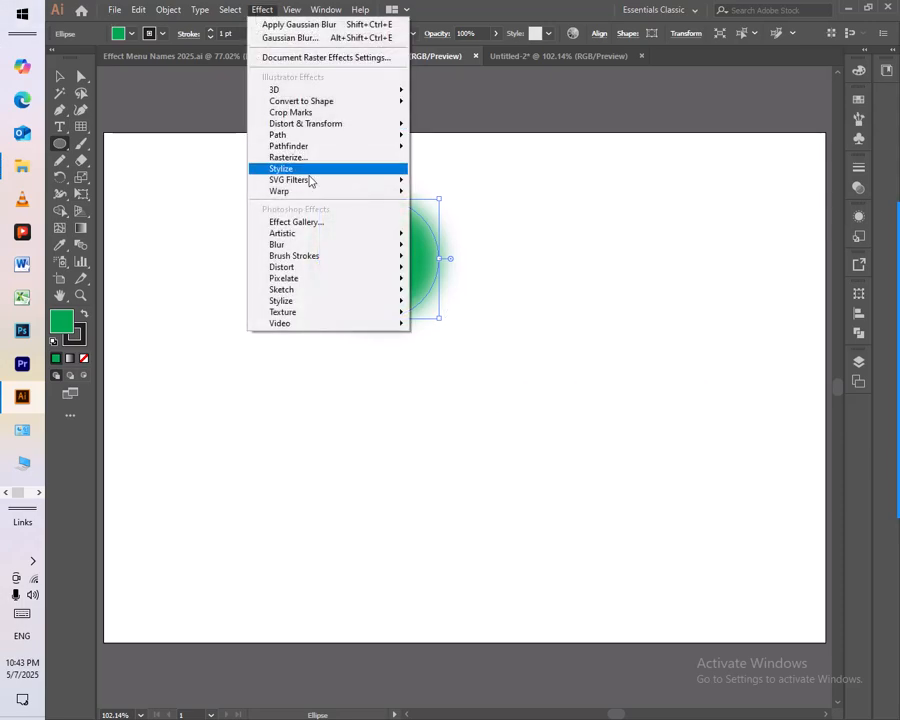
{"action": "left_click", "coordinate": [290, 157]}
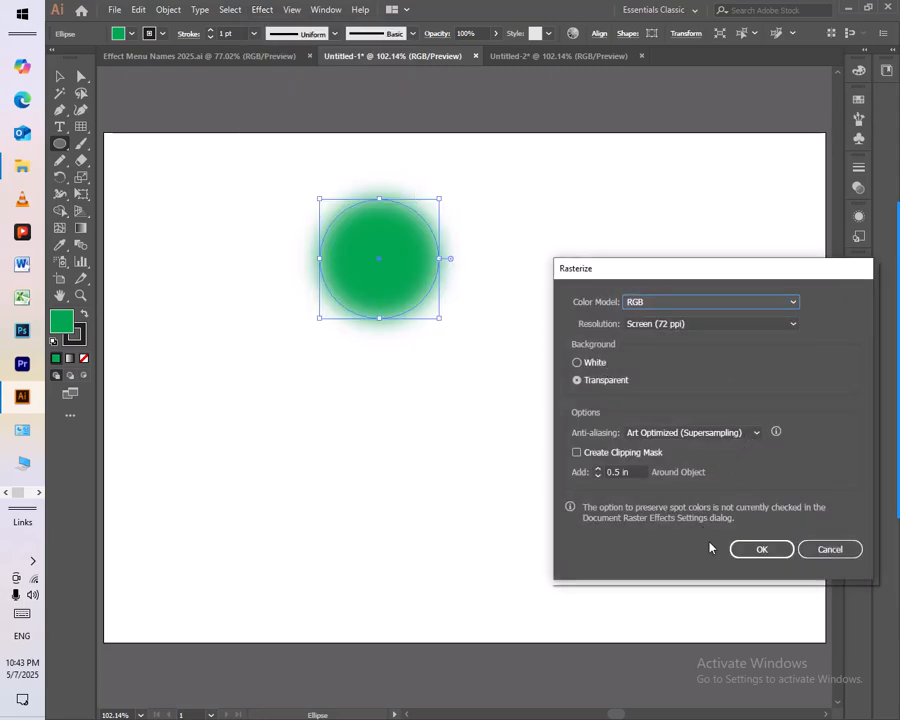
{"action": "left_click", "coordinate": [765, 549]}
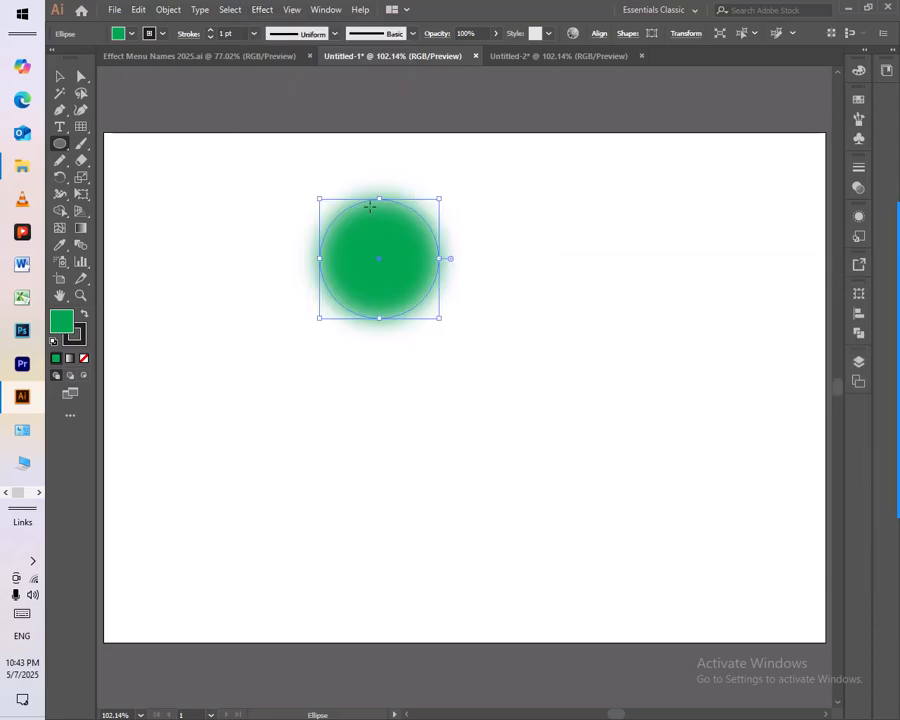
Turn on Preserve spot colors in the Document Raster Effects Settings
{"action": "left_click", "coordinate": [264, 10]}
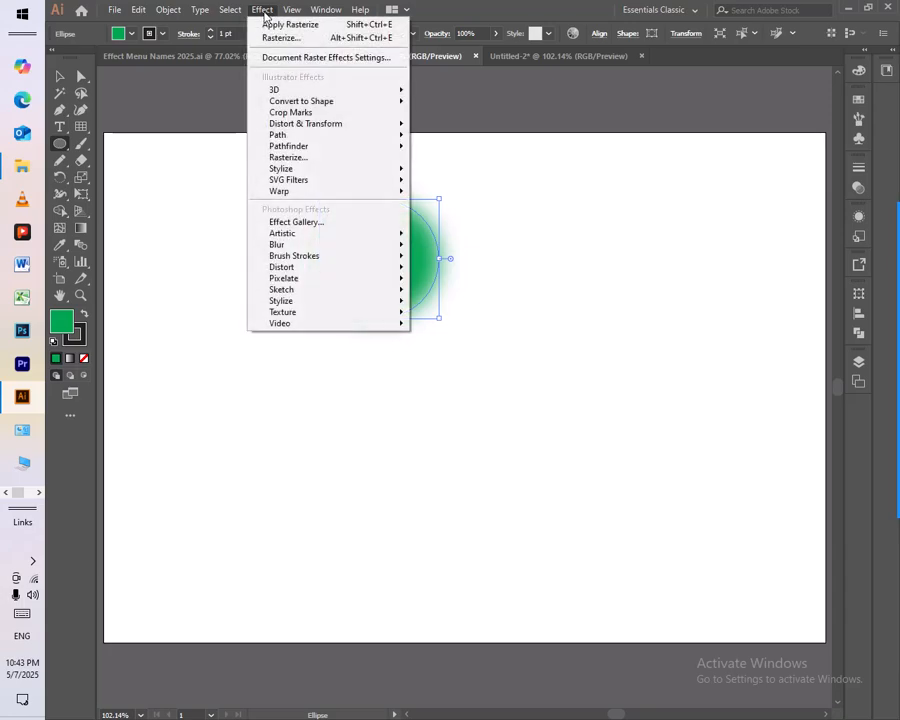
{"action": "left_click", "coordinate": [304, 58]}
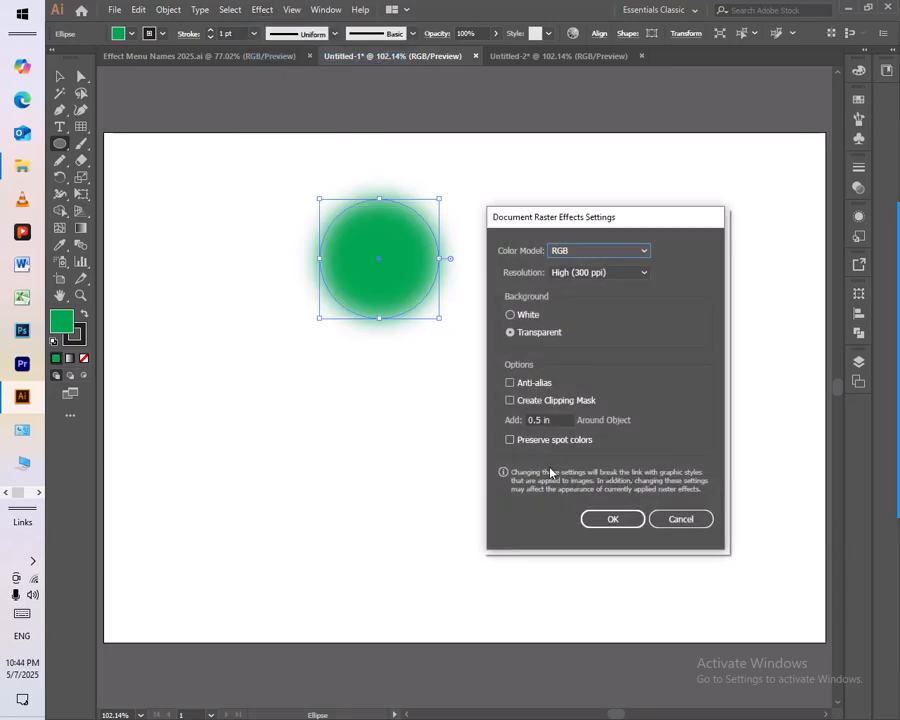
{"action": "left_click", "coordinate": [556, 440]}
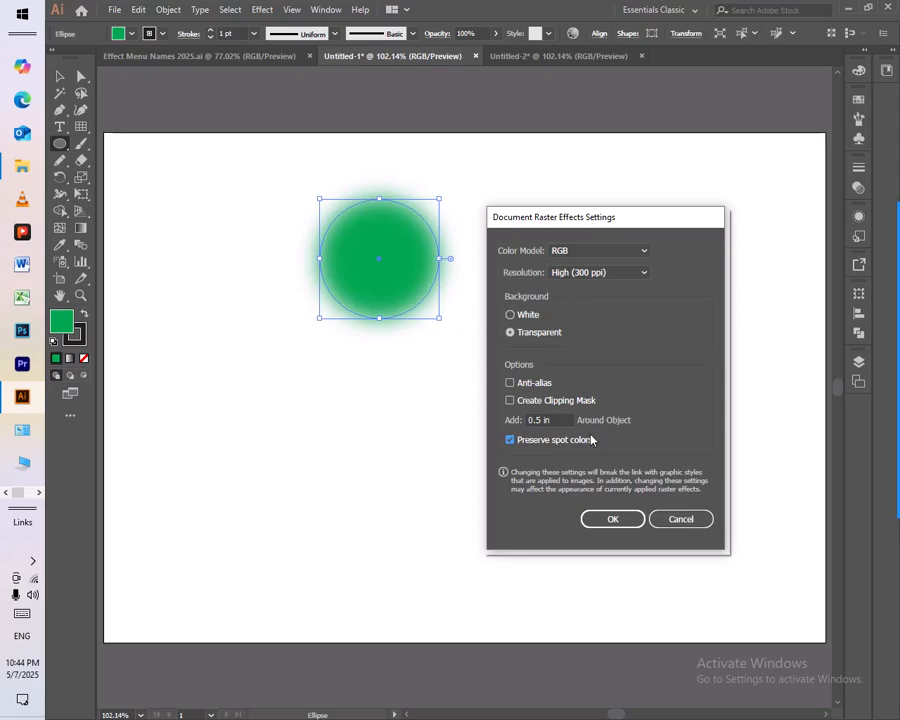
{"action": "left_click", "coordinate": [614, 522]}
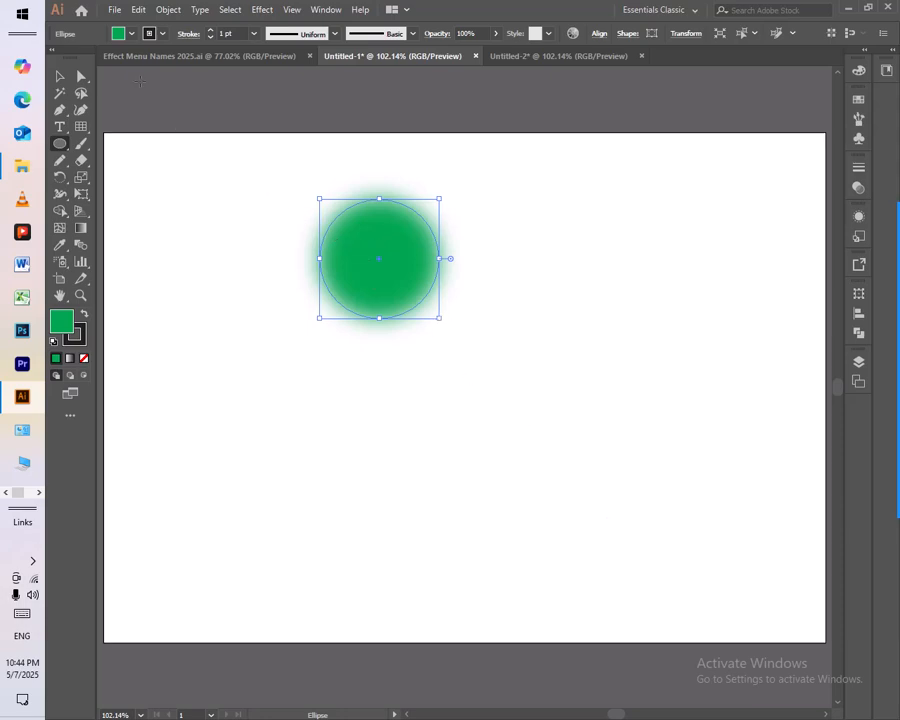
Start a 3D Extrude & Bevel effect on the blurred circle with a custom rotation of -8°, -28° and 4°, with the preview on
{"action": "left_click", "coordinate": [60, 76]}
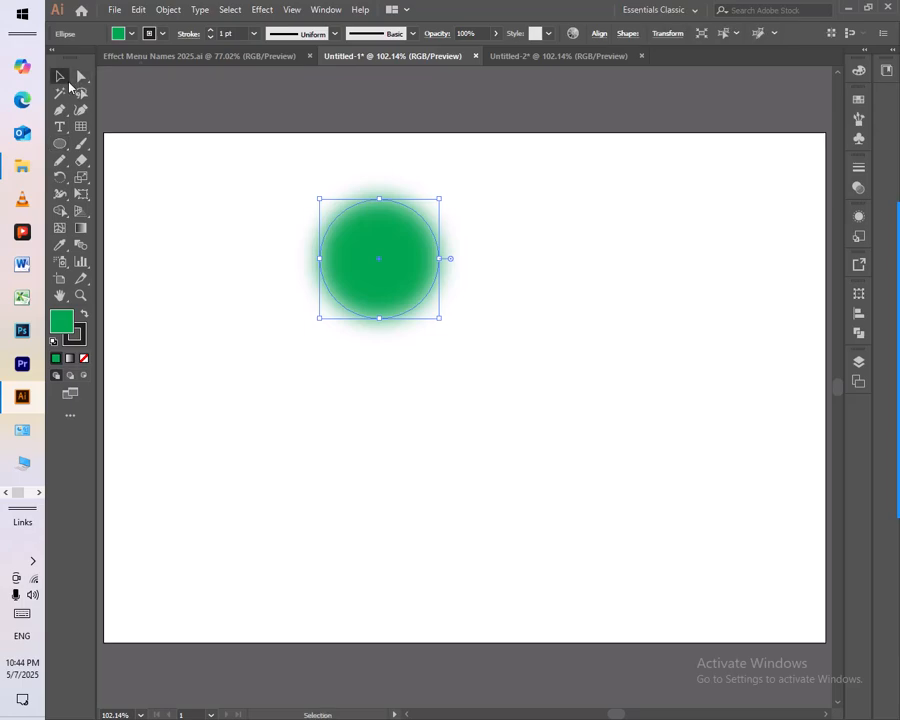
{"action": "left_click", "coordinate": [264, 11]}
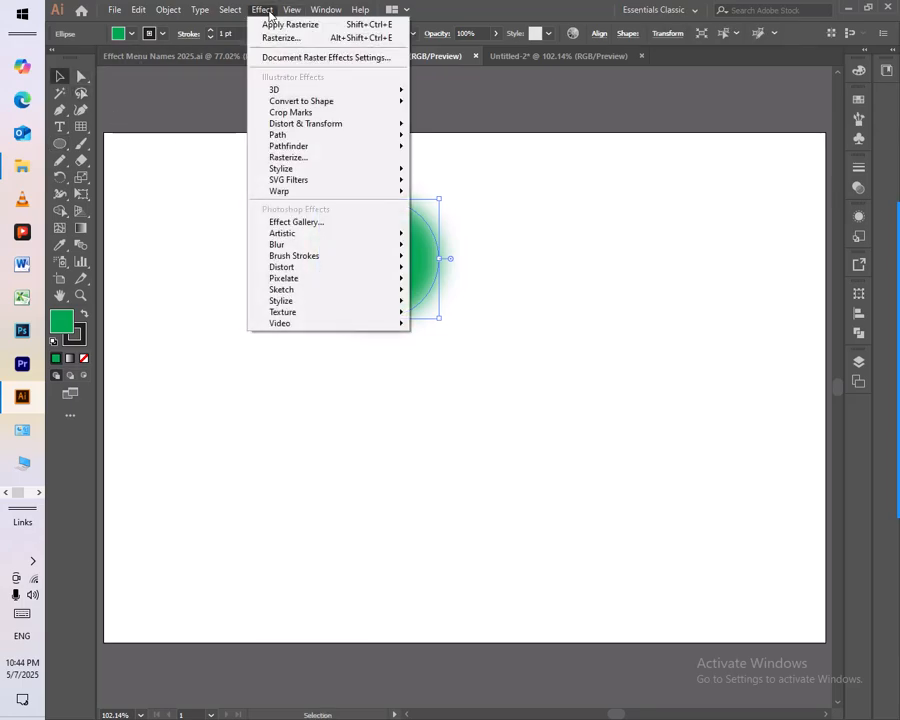
{"action": "mouse_move", "coordinate": [345, 92]}
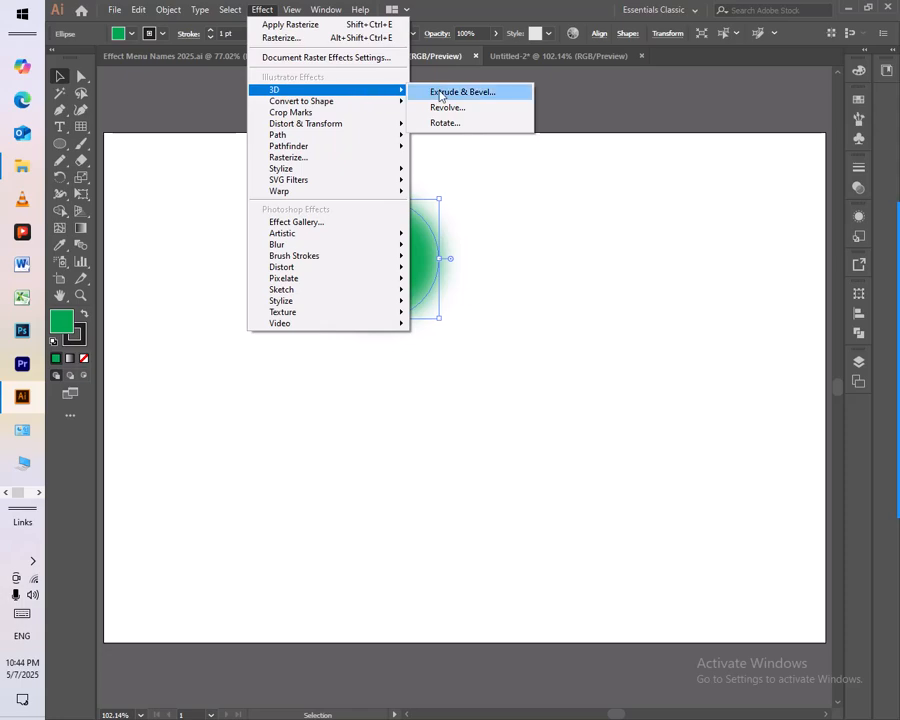
{"action": "left_click", "coordinate": [500, 93]}
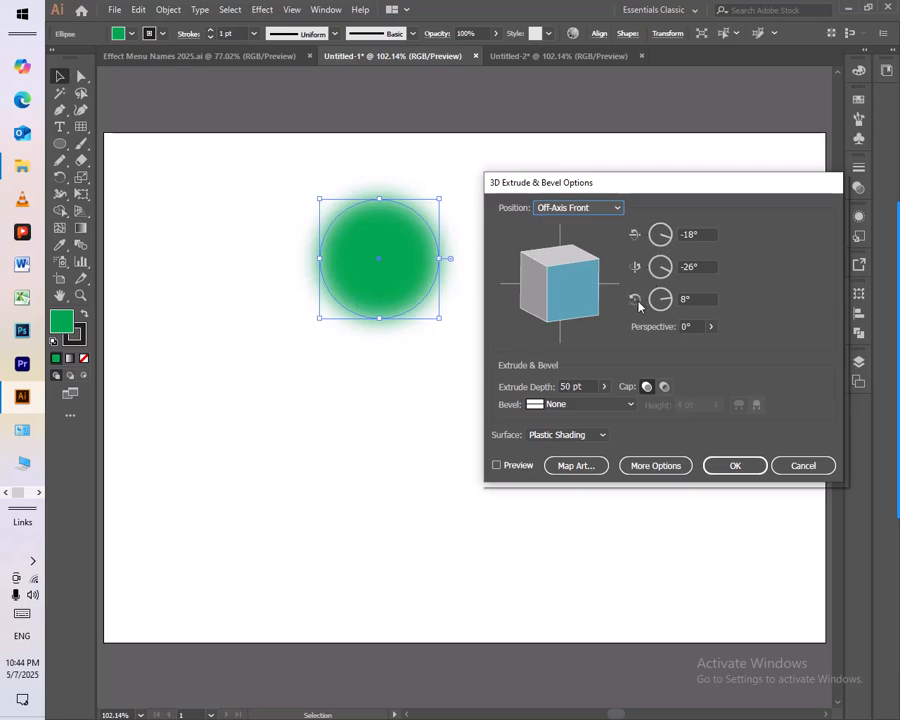
{"action": "left_click_drag", "start_coordinate": [570, 295], "coordinate": [562, 287]}
{"action": "left_click", "coordinate": [516, 466]}
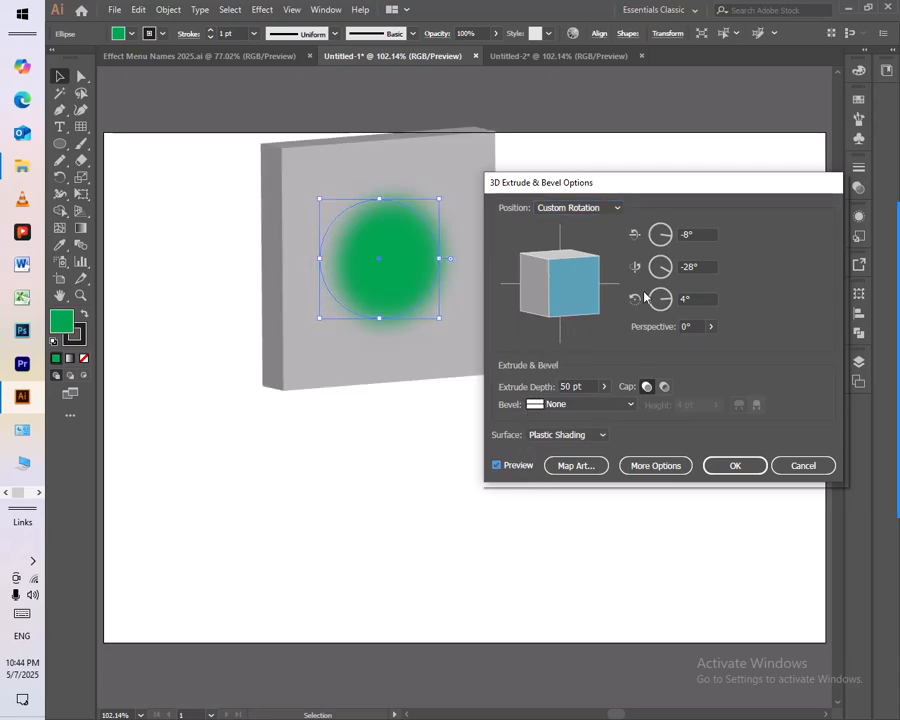
Rotate the extruded object to 76°, -28° and 1°, and move the options dialog clear of the artwork
{"action": "left_click", "coordinate": [665, 240]}
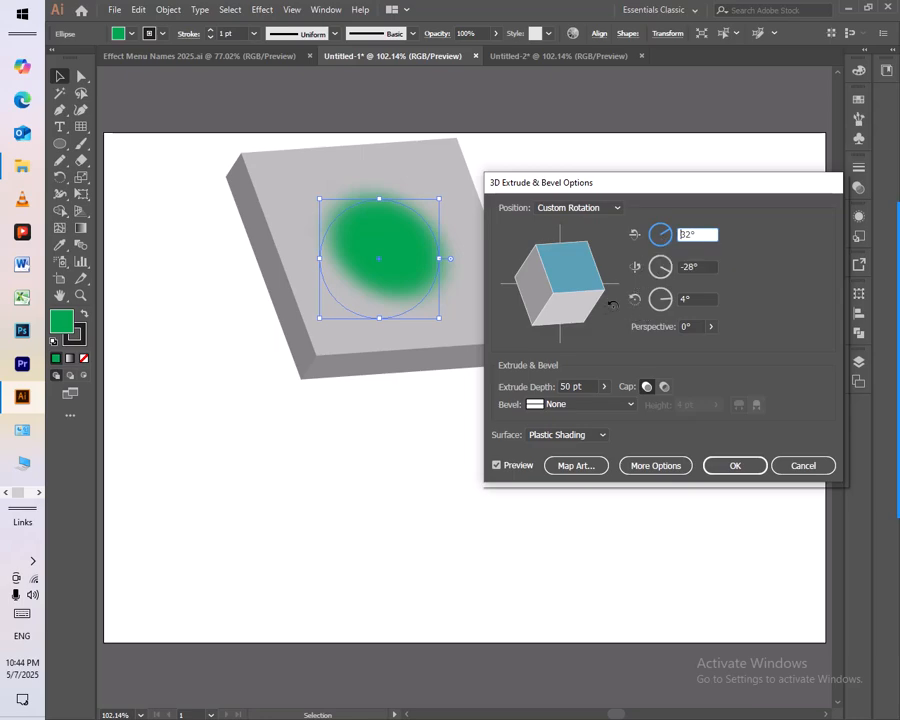
{"action": "mouse_move", "coordinate": [572, 301]}
{"action": "left_mouse_down"}
{"action": "mouse_move", "coordinate": [587, 293]}
{"action": "mouse_move", "coordinate": [583, 315]}
{"action": "mouse_move", "coordinate": [593, 318]}
{"action": "mouse_move", "coordinate": [589, 303]}
{"action": "left_mouse_up"}
{"action": "left_click_drag", "start_coordinate": [615, 190], "coordinate": [578, 336]}
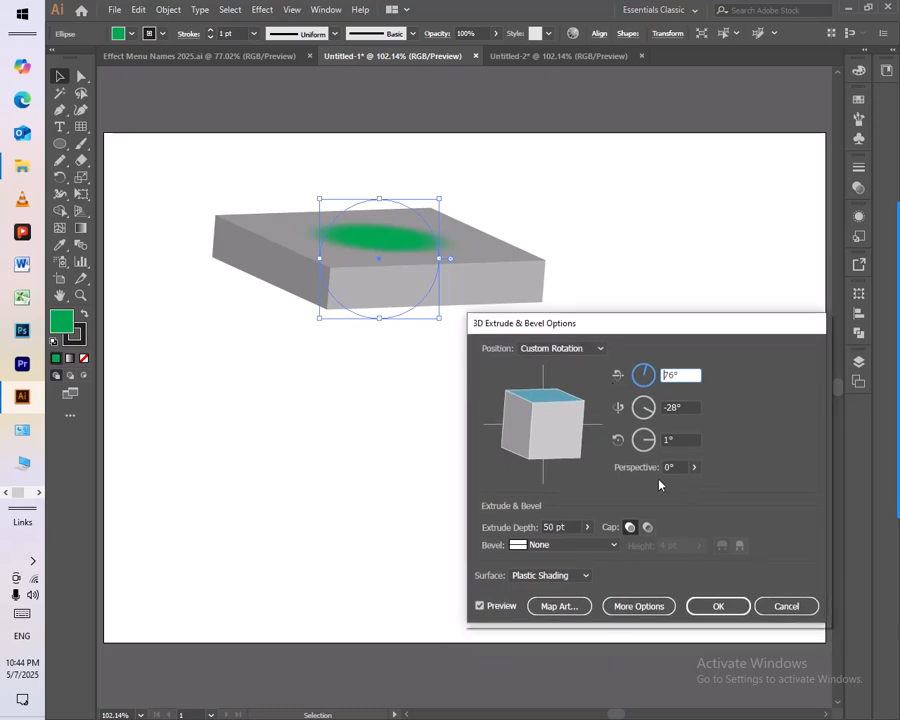
Try a 160° perspective on the extruded object, and set the perspective to 27°
{"action": "left_click", "coordinate": [694, 467]}
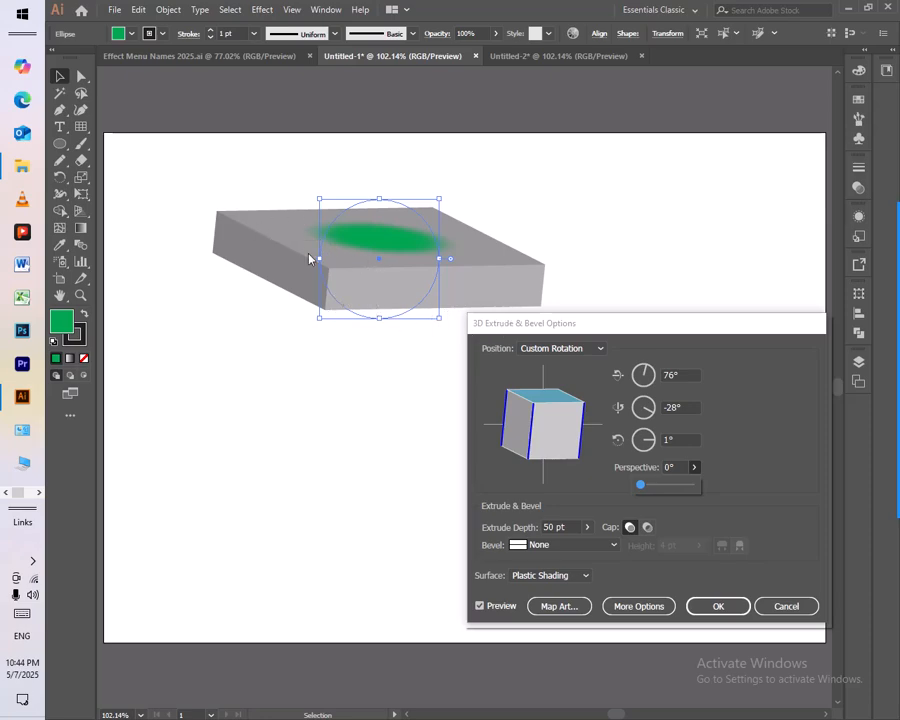
{"action": "left_click_drag", "start_coordinate": [649, 492], "coordinate": [689, 488]}
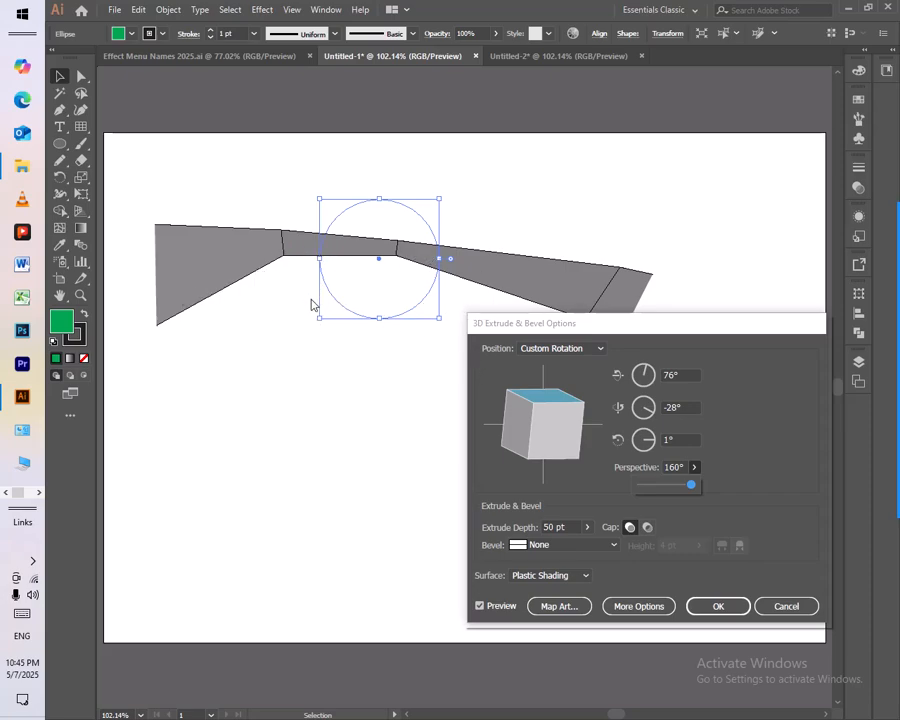
{"action": "left_click", "coordinate": [662, 485]}
{"action": "left_click_drag", "start_coordinate": [668, 487], "coordinate": [649, 485]}
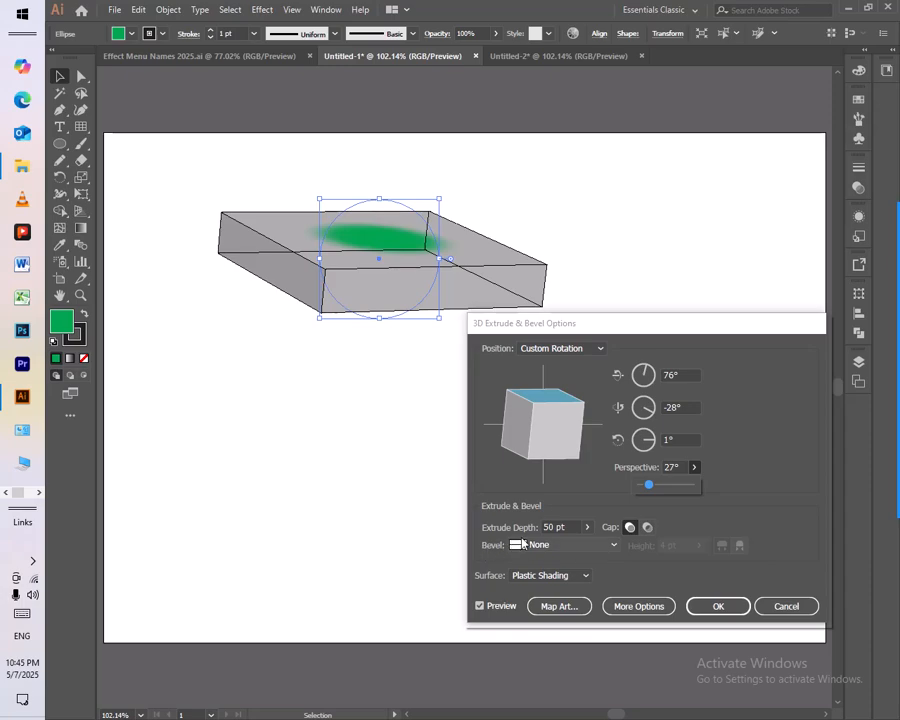
Try different extrude depths on the object, including 1744 pt and 0 pt
{"action": "left_click", "coordinate": [587, 528]}
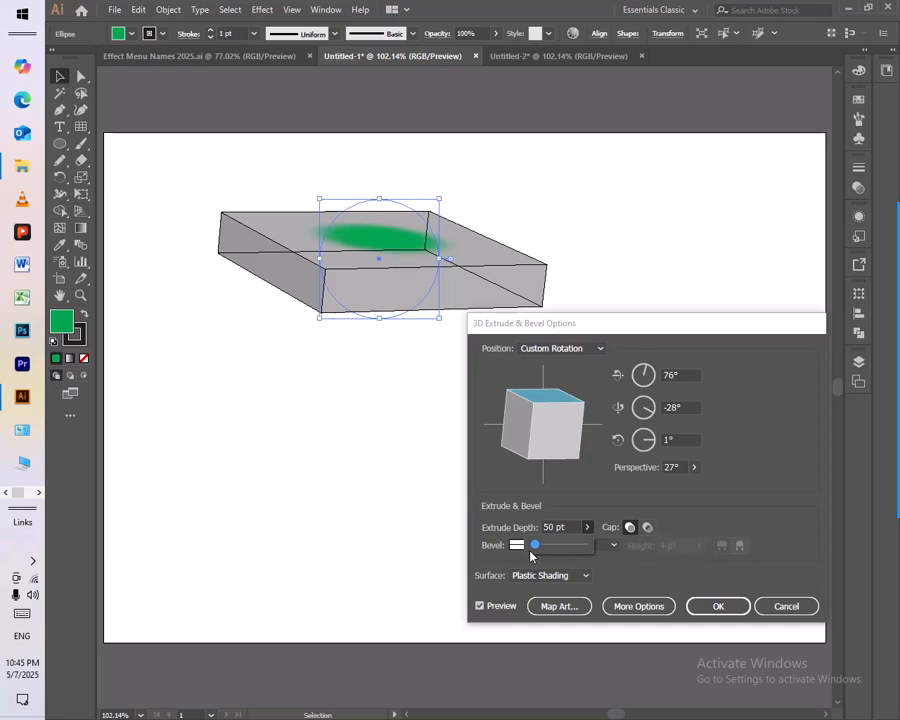
{"action": "left_click_drag", "start_coordinate": [535, 545], "coordinate": [576, 553]}
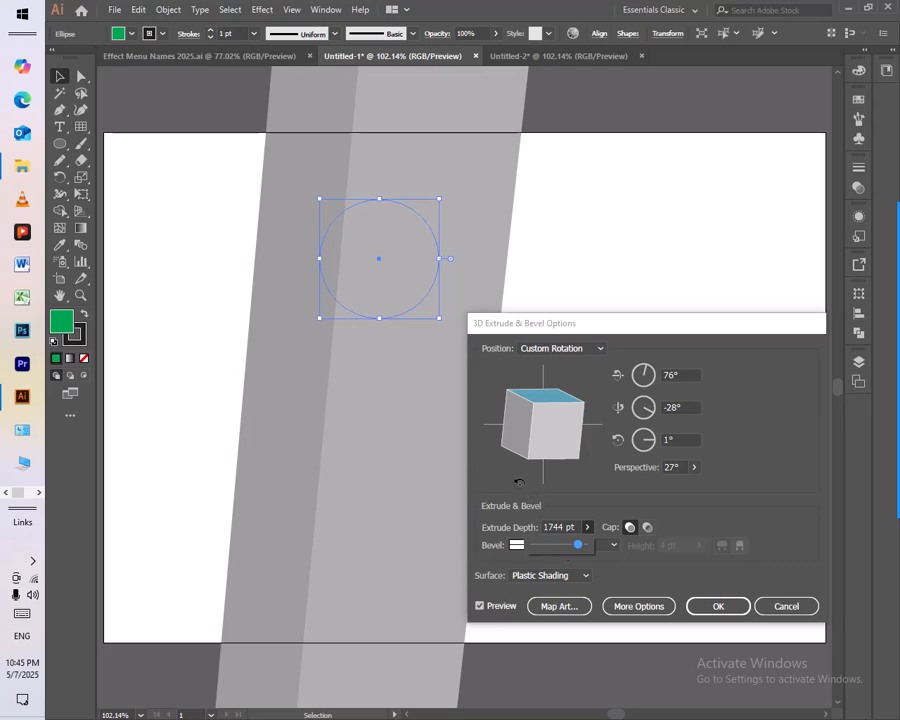
{"action": "left_click_drag", "start_coordinate": [582, 549], "coordinate": [520, 547]}
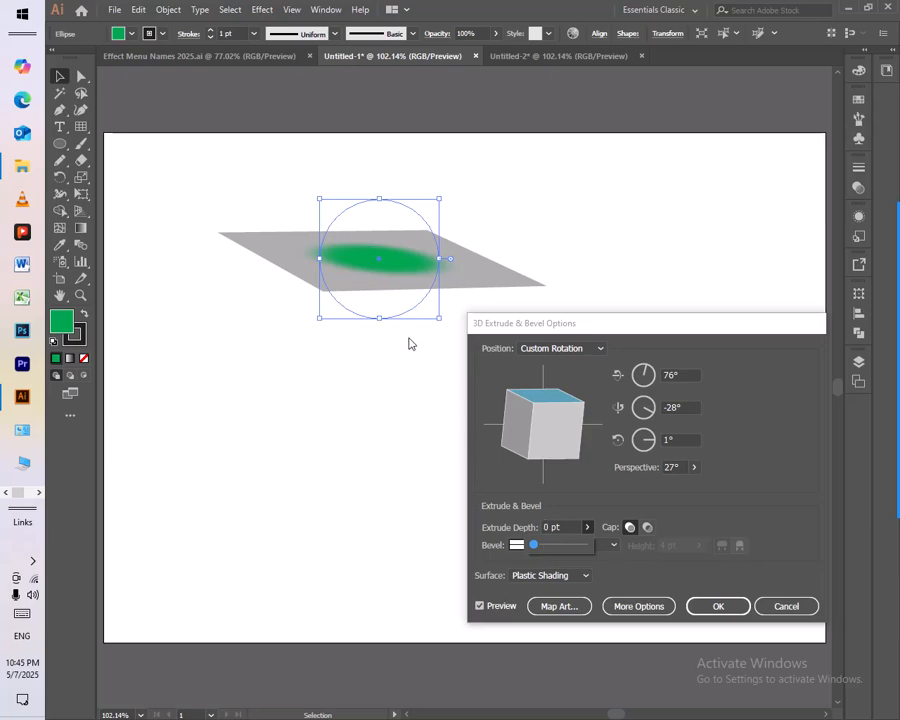
{"action": "left_click_drag", "start_coordinate": [535, 546], "coordinate": [542, 546]}
Set the extrude depth to 50 pt and refresh the preview
{"action": "left_click", "coordinate": [557, 527]}
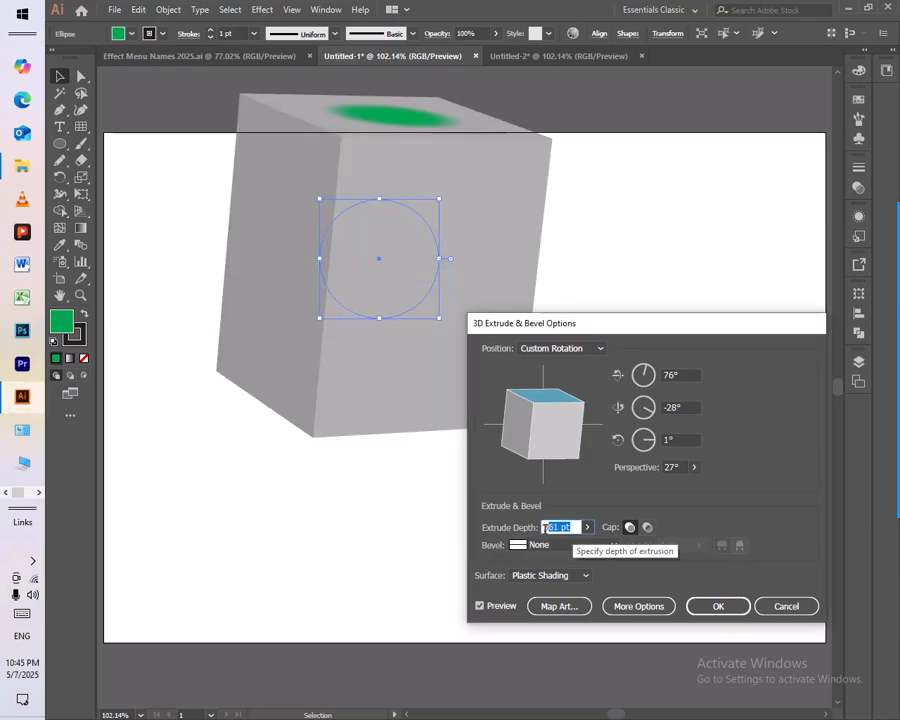
{"action": "type", "text": "50"}
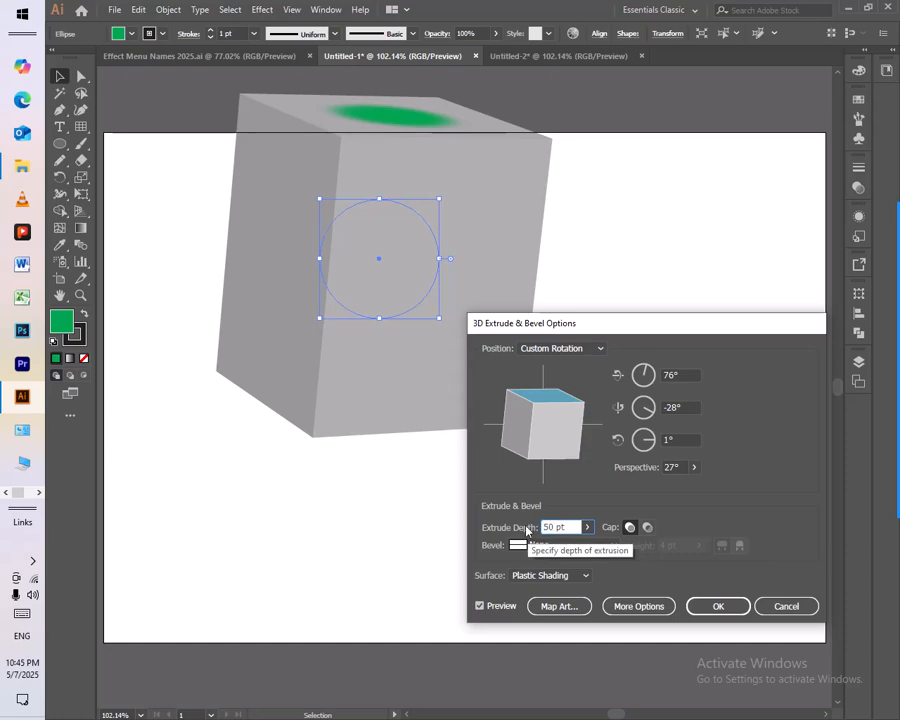
{"action": "left_click", "coordinate": [503, 607]}
{"action": "left_click", "coordinate": [503, 607]}
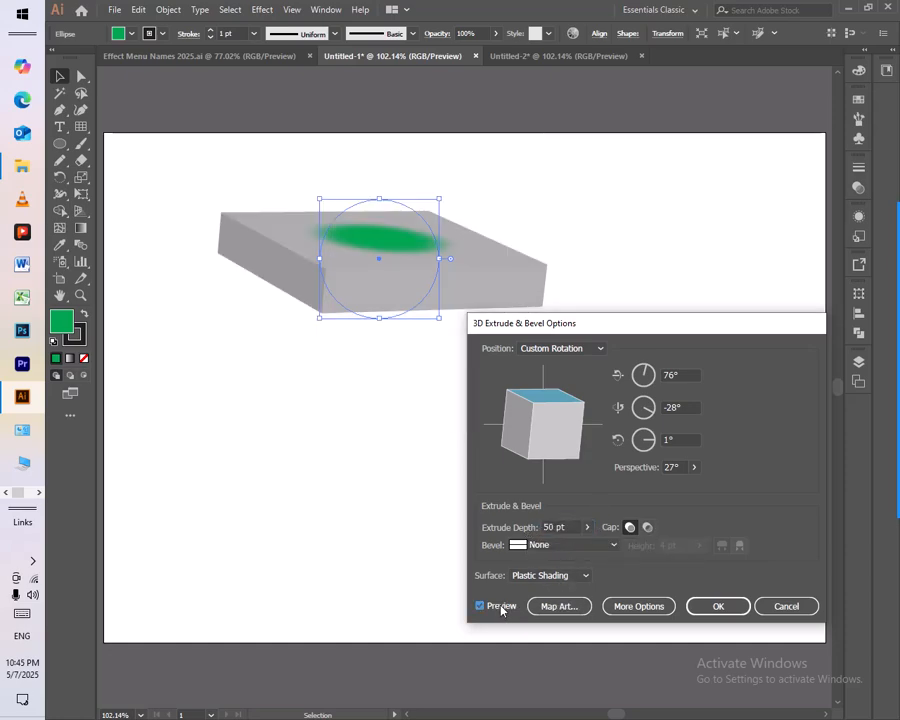
Try the hollow cap and the Wireframe, No Shading and Diffuse Shading surfaces, returning to the solid cap and Plastic Shading
{"action": "left_click", "coordinate": [647, 529]}
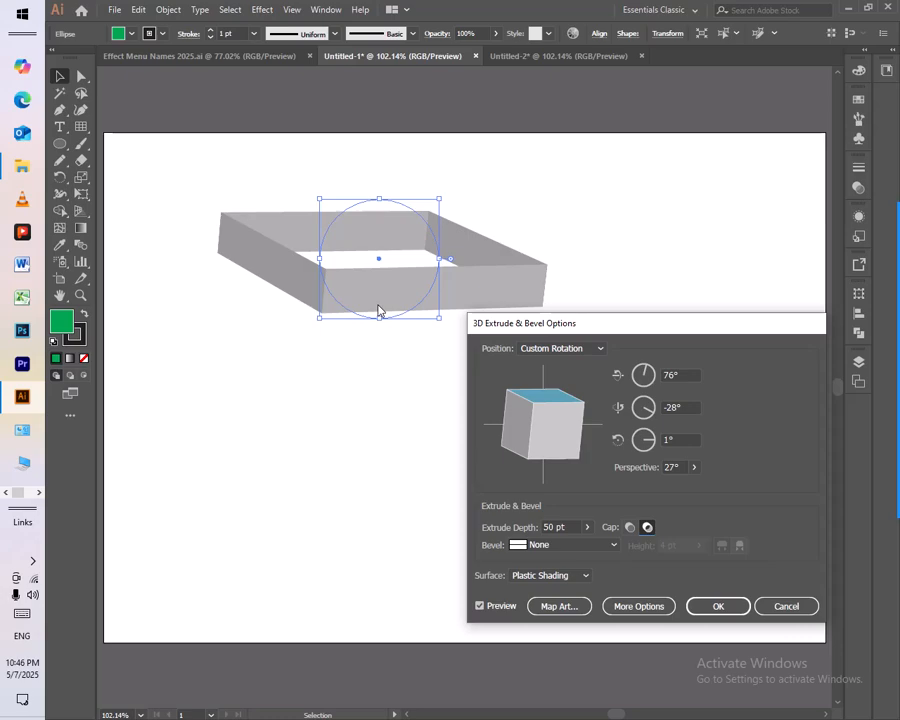
{"action": "left_click", "coordinate": [630, 528]}
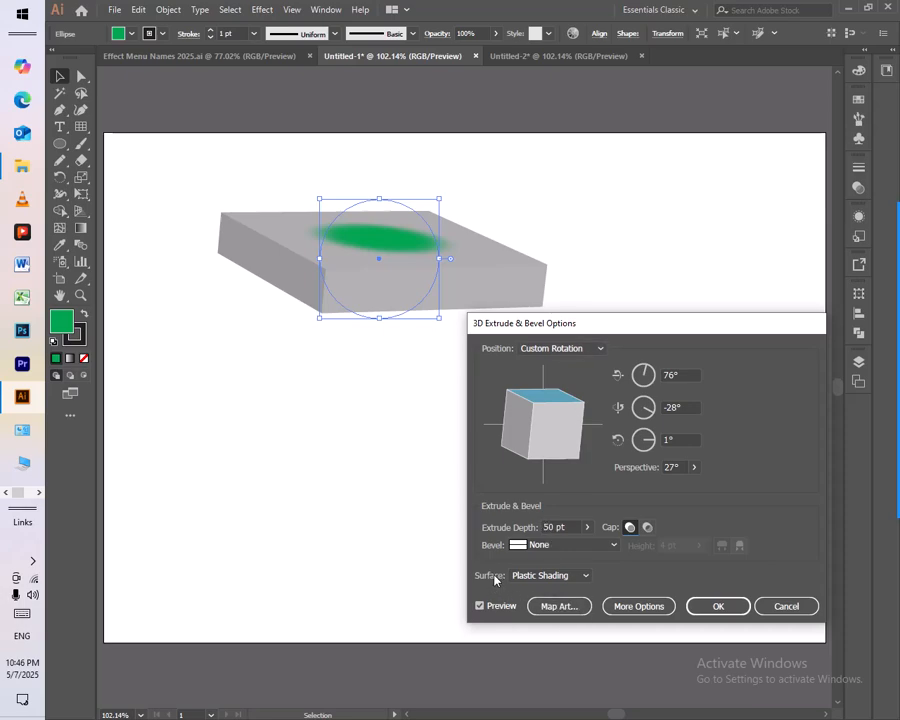
{"action": "left_click", "coordinate": [553, 577]}
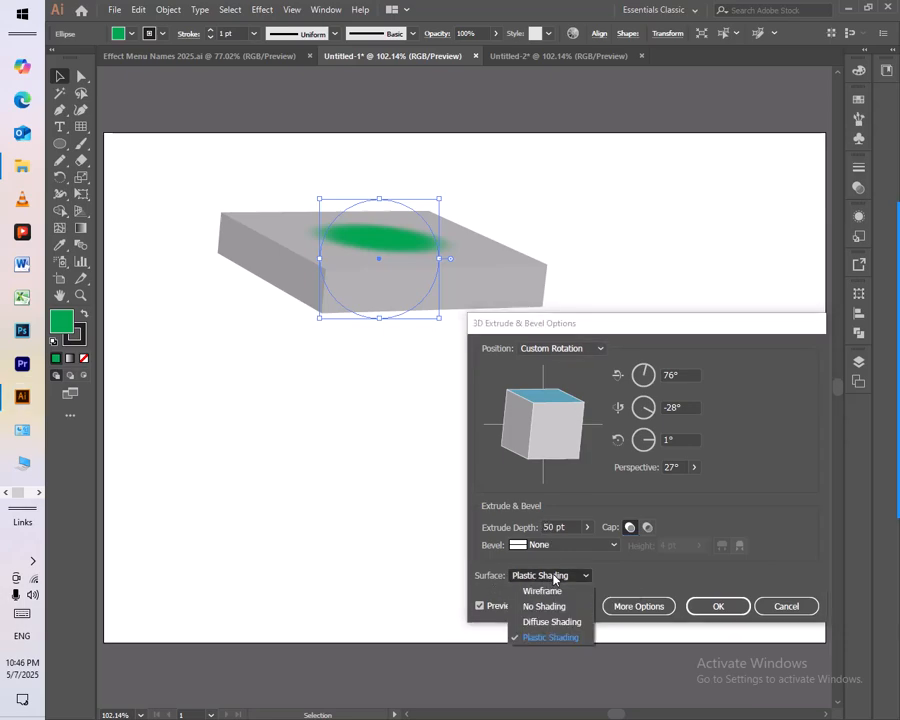
{"action": "left_click", "coordinate": [544, 592]}
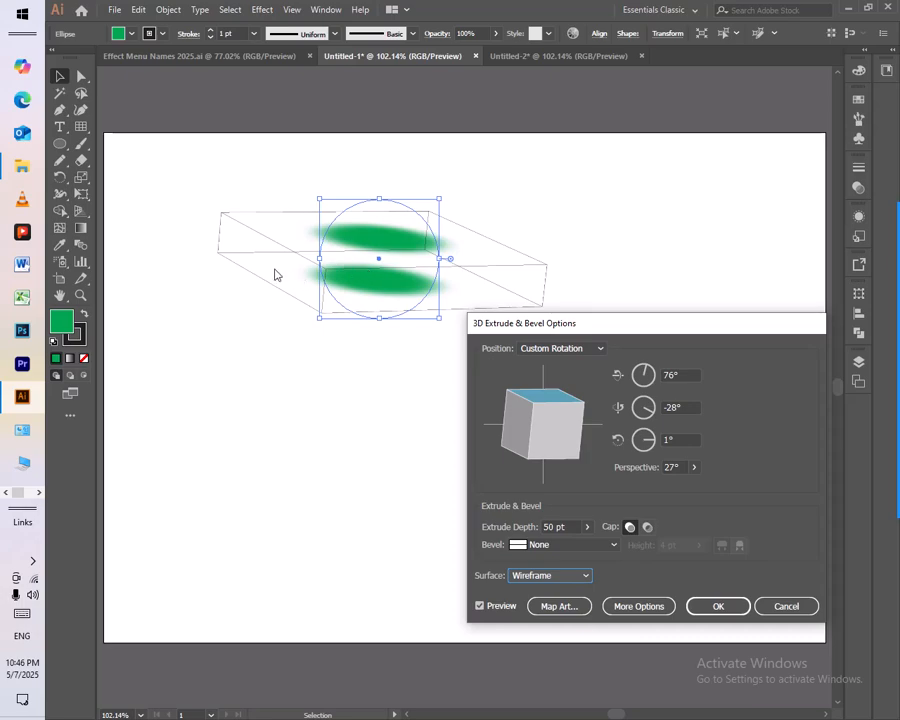
{"action": "left_click", "coordinate": [545, 576]}
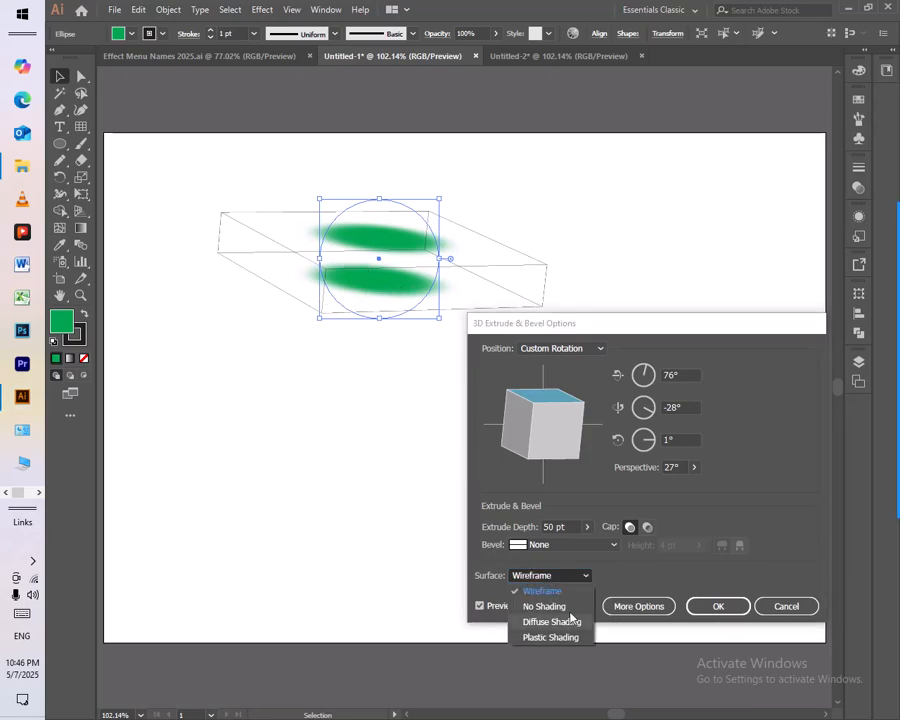
{"action": "left_click", "coordinate": [544, 606]}
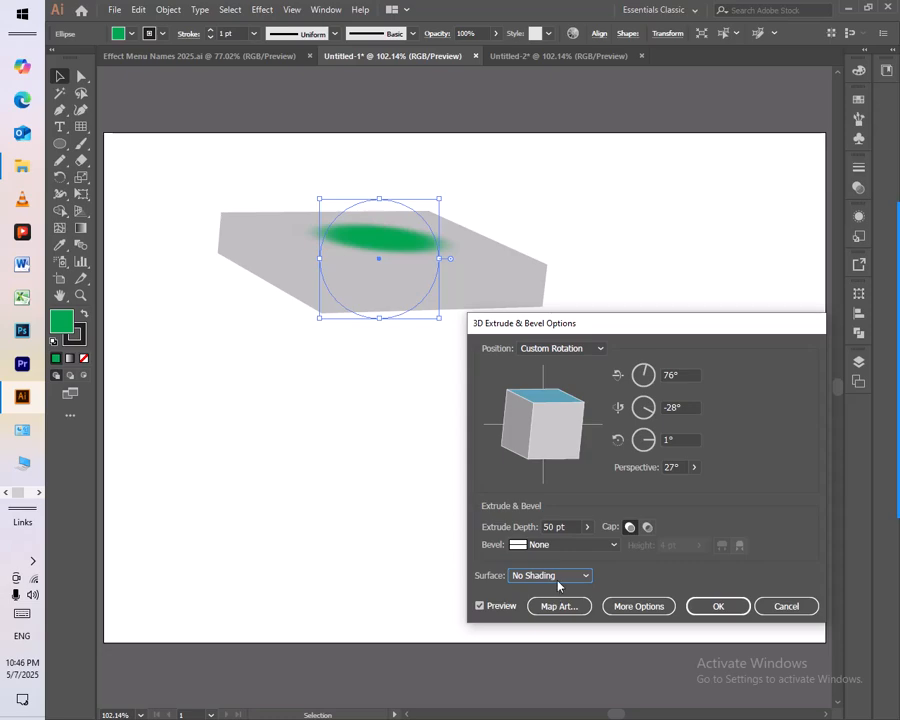
{"action": "left_click", "coordinate": [559, 577]}
{"action": "left_click", "coordinate": [559, 623]}
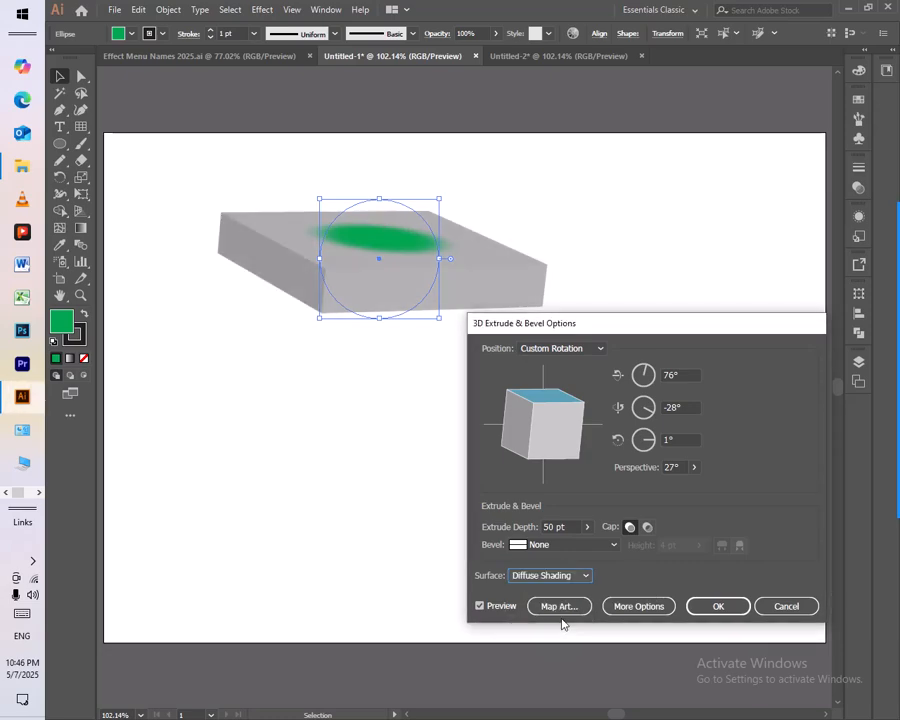
{"action": "left_click", "coordinate": [556, 574]}
{"action": "left_click", "coordinate": [550, 637]}
Try the Classic, Complex 1, Complex 2 and Complex 3 bevels on the extruded object
{"action": "left_click", "coordinate": [562, 547]}
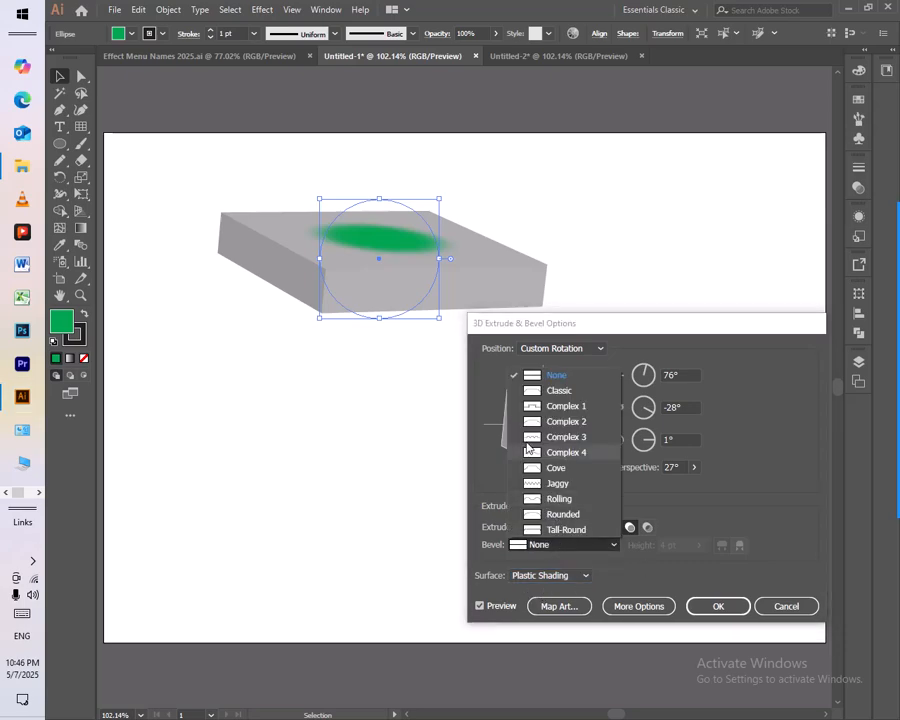
{"action": "left_click", "coordinate": [571, 391]}
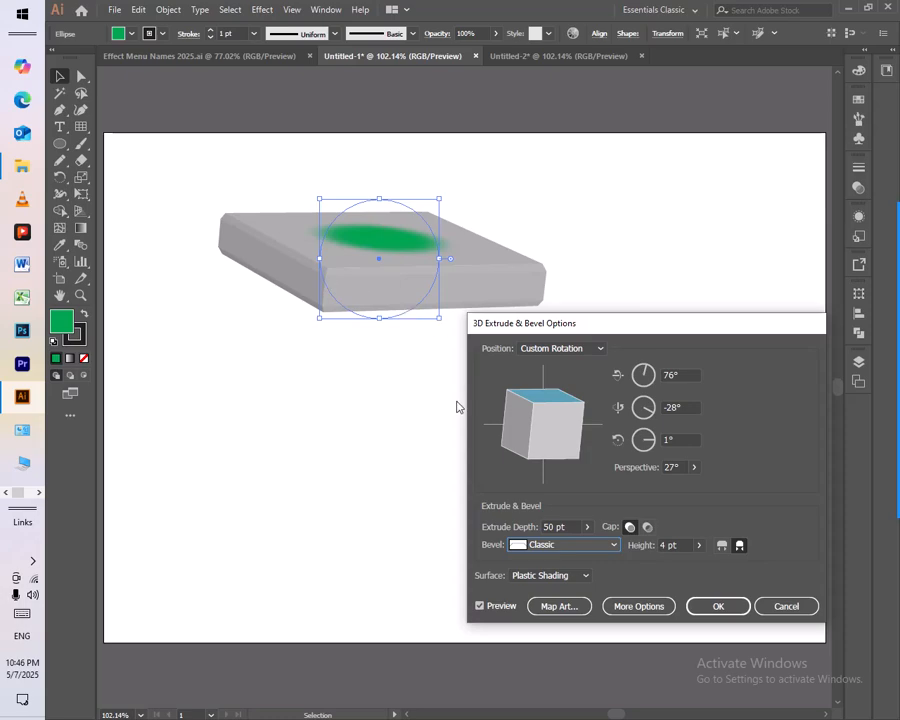
{"action": "left_click", "coordinate": [566, 547]}
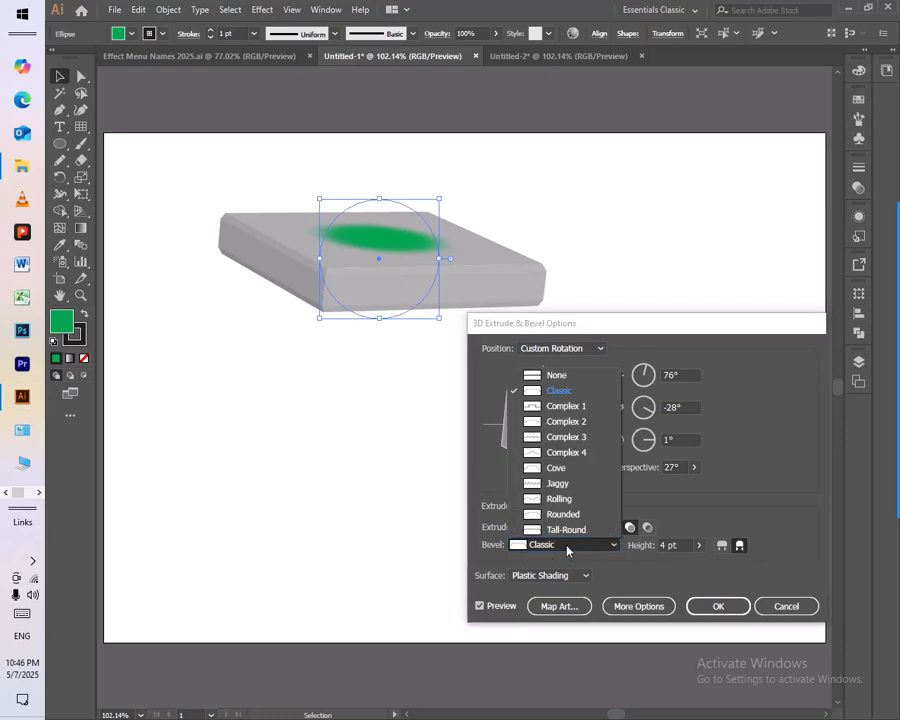
{"action": "left_click", "coordinate": [560, 403]}
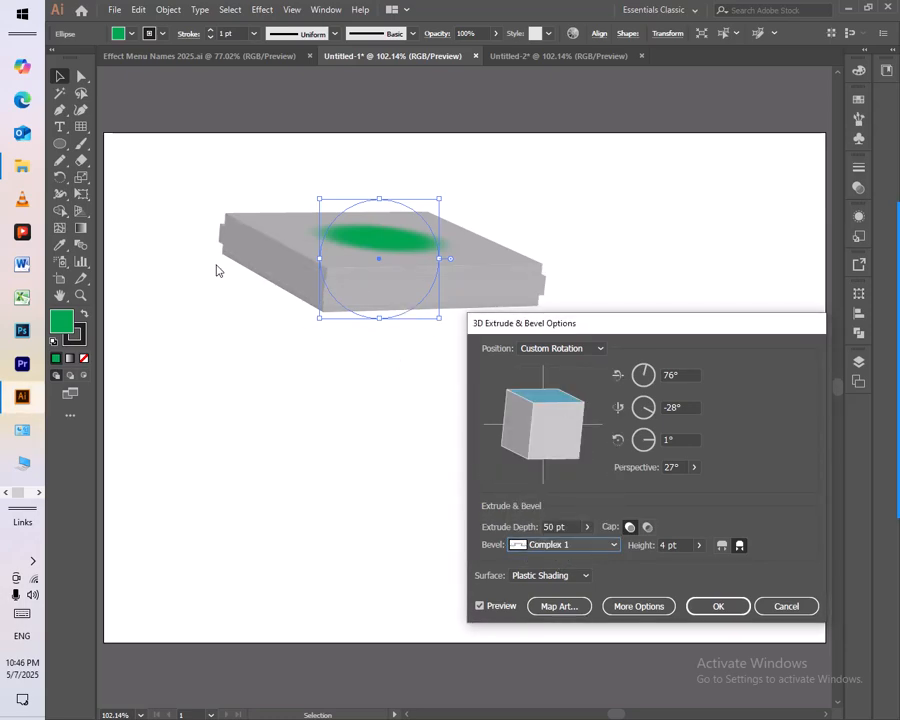
{"action": "left_click", "coordinate": [555, 546]}
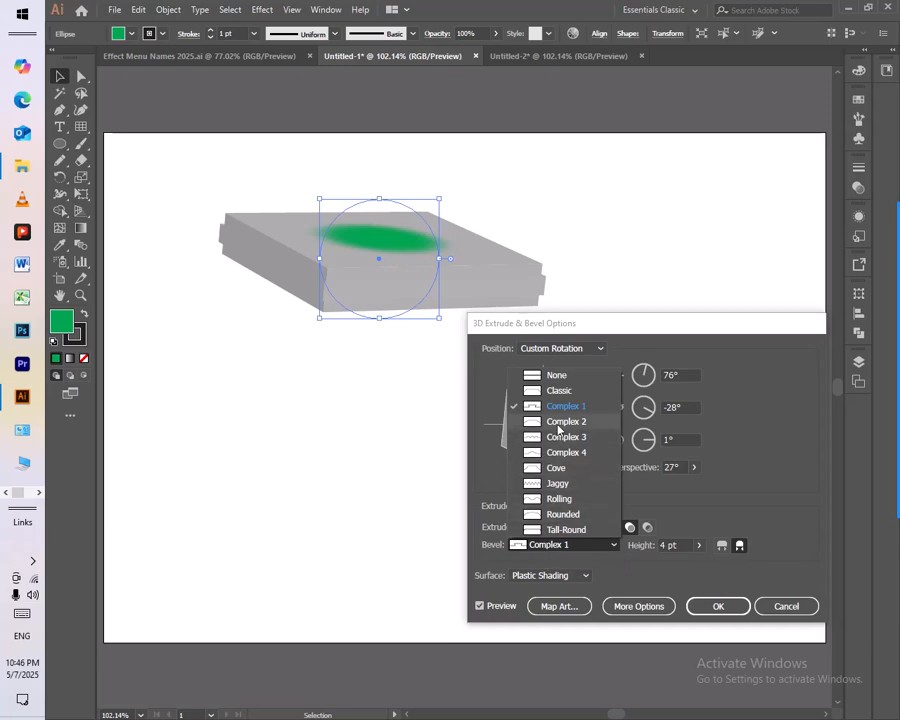
{"action": "left_click", "coordinate": [558, 425]}
{"action": "left_click", "coordinate": [571, 543]}
{"action": "left_click", "coordinate": [587, 438]}
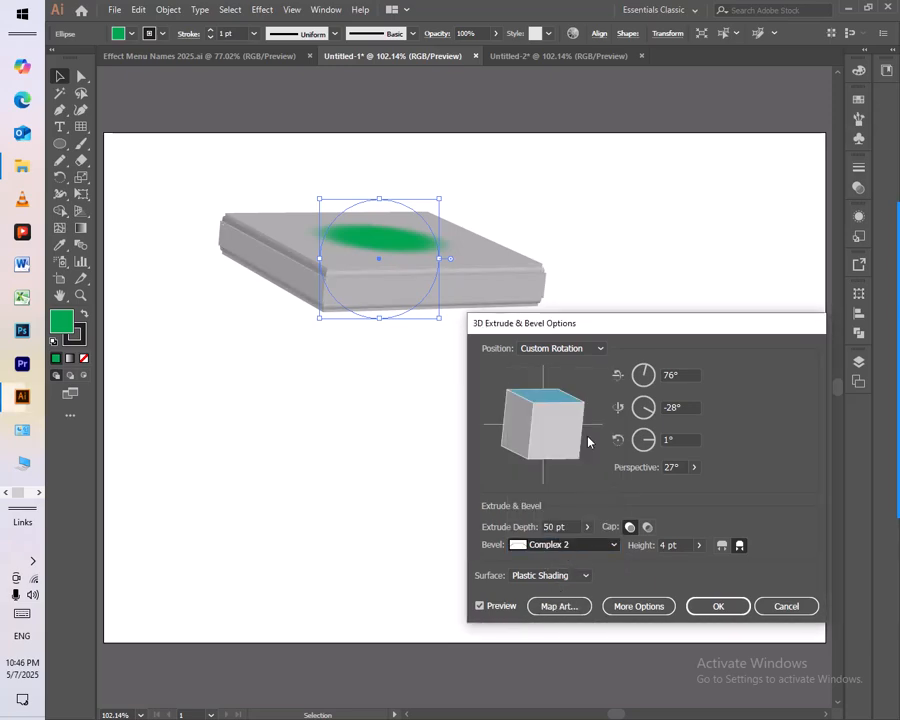
Try the Complex 4, Cove, Jaggy and Rolling bevels on the extruded object, and choose the Rounded bevel
{"action": "left_click", "coordinate": [571, 545]}
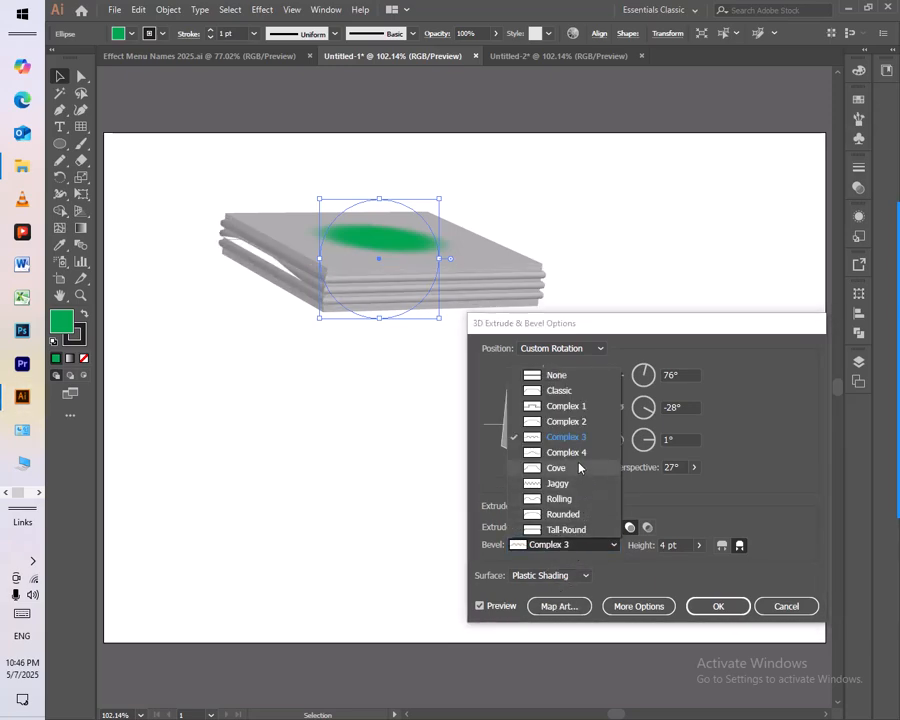
{"action": "left_click", "coordinate": [579, 452]}
{"action": "left_click", "coordinate": [571, 545]}
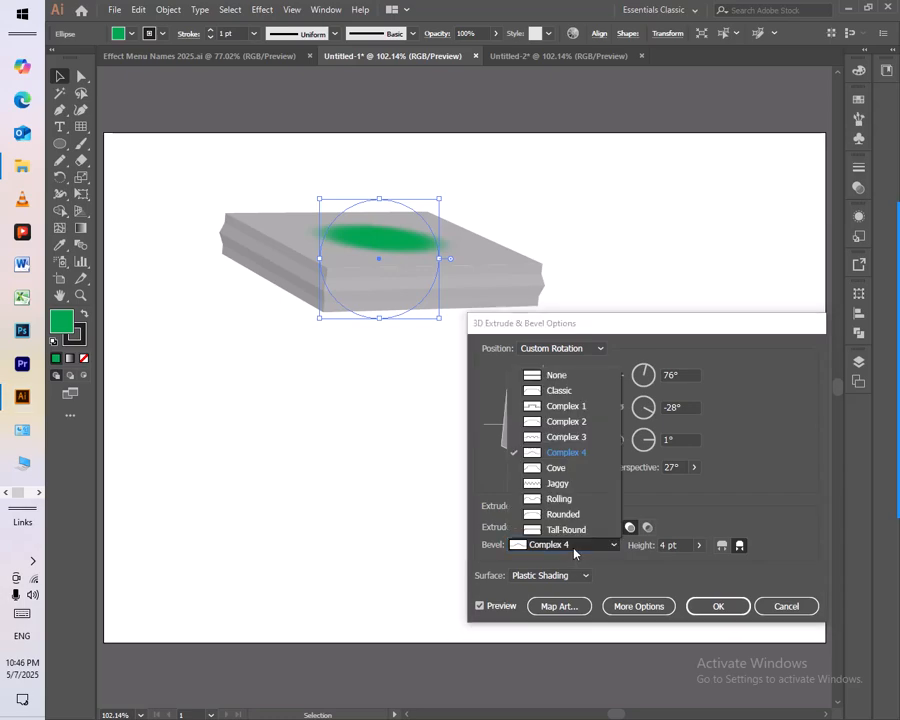
{"action": "left_click", "coordinate": [565, 469]}
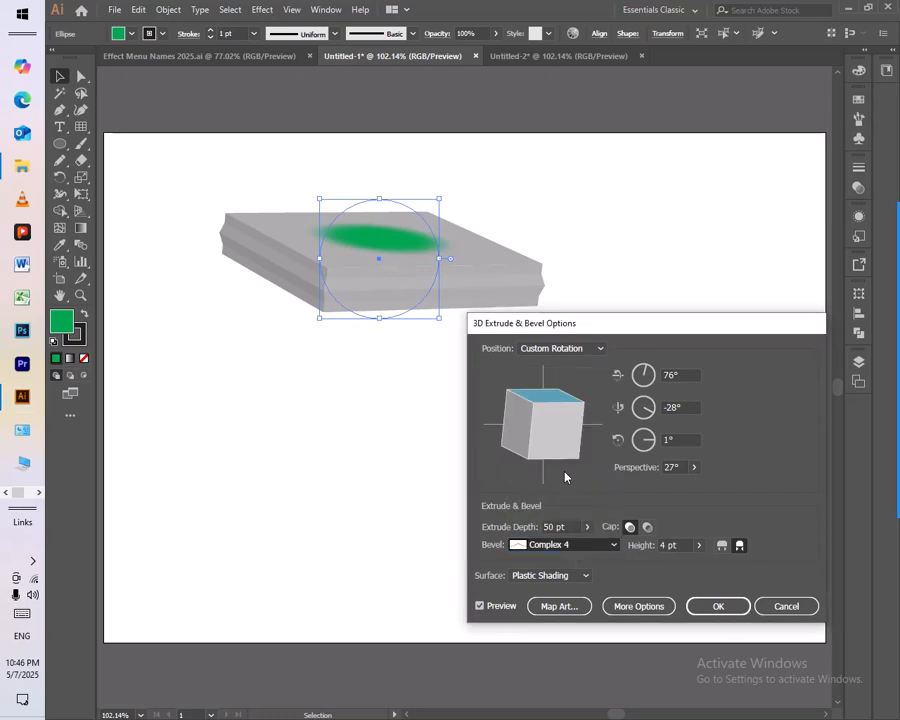
{"action": "left_click", "coordinate": [585, 544]}
{"action": "left_click", "coordinate": [607, 507]}
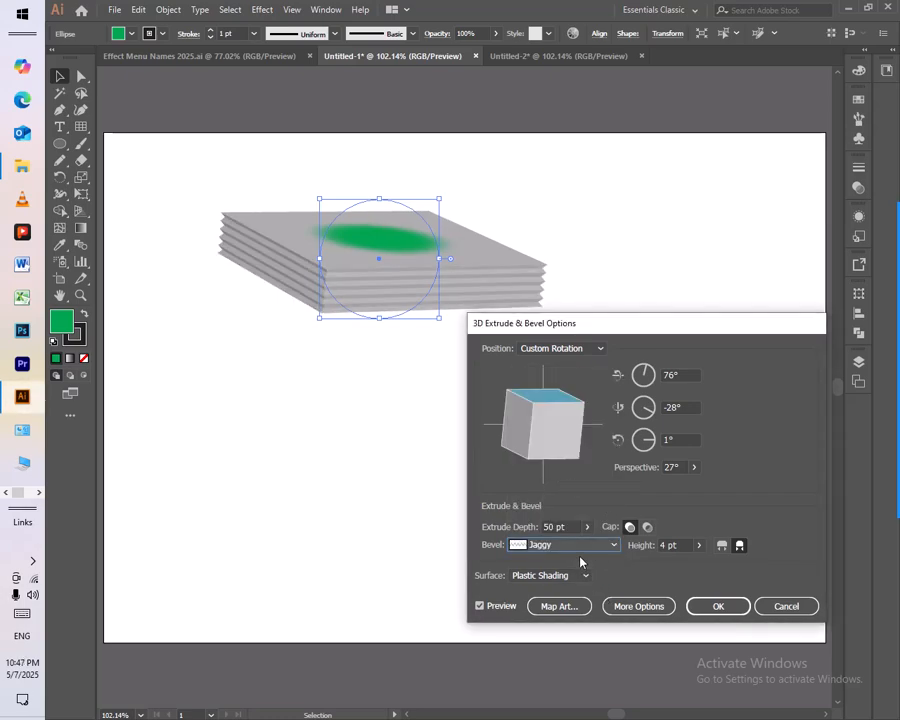
{"action": "left_click", "coordinate": [587, 546]}
{"action": "left_click", "coordinate": [570, 499]}
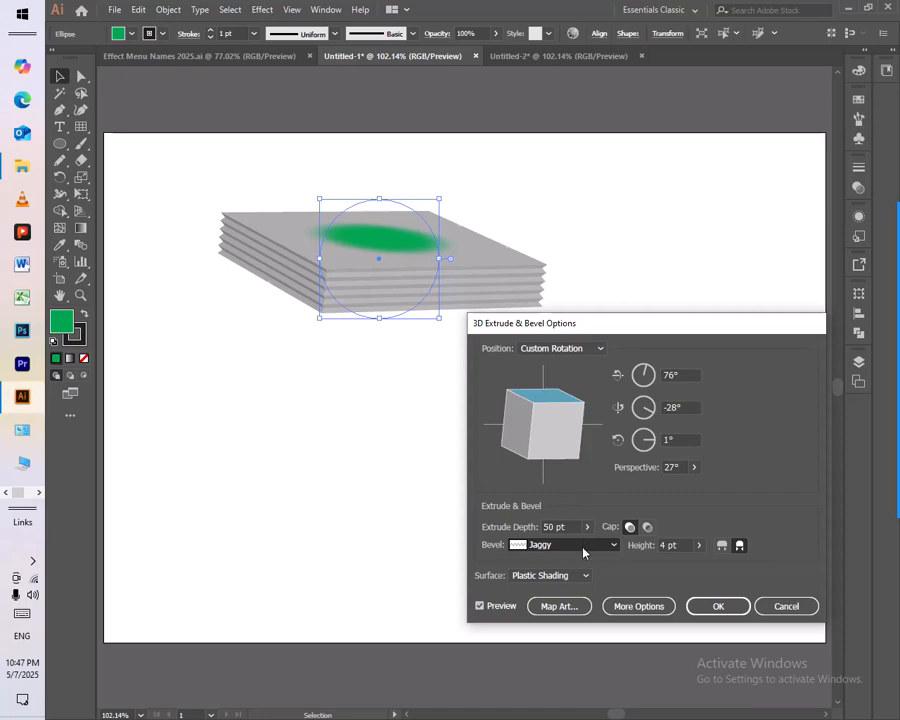
{"action": "left_click", "coordinate": [577, 545]}
{"action": "left_click", "coordinate": [563, 515]}
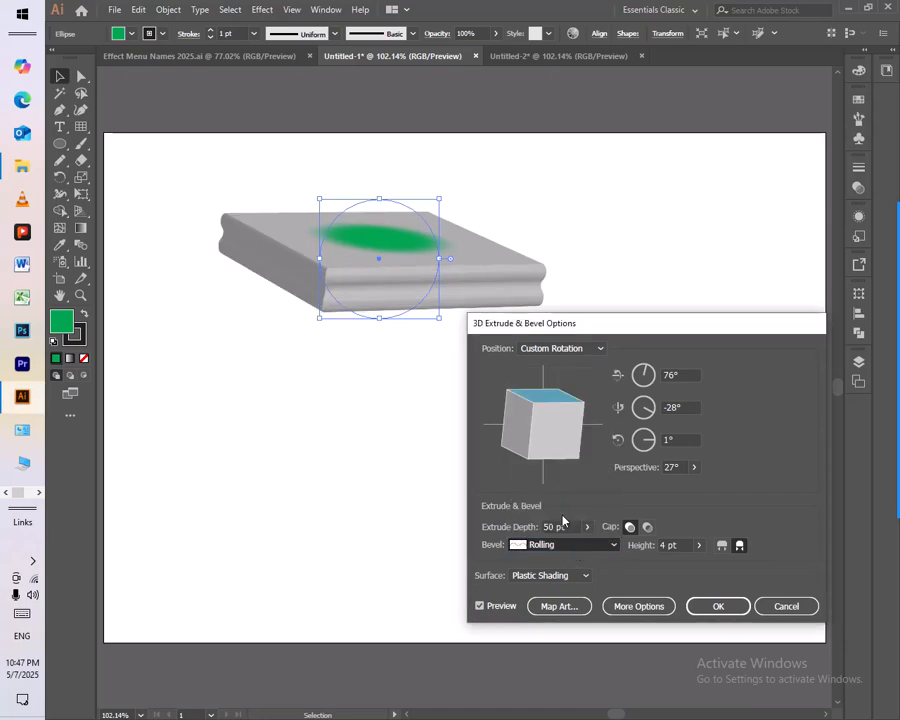
Try the Tall-Round bevel, return to the Rounded bevel, apply the Extrude & Bevel effect and deselect the object
{"action": "left_click", "coordinate": [592, 549]}
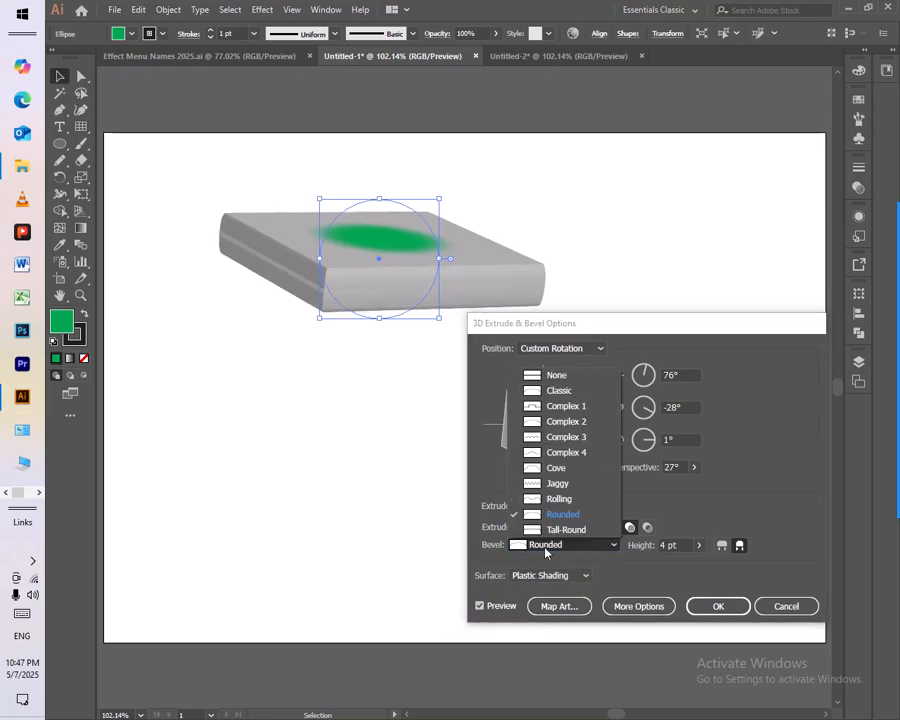
{"action": "left_click", "coordinate": [574, 532]}
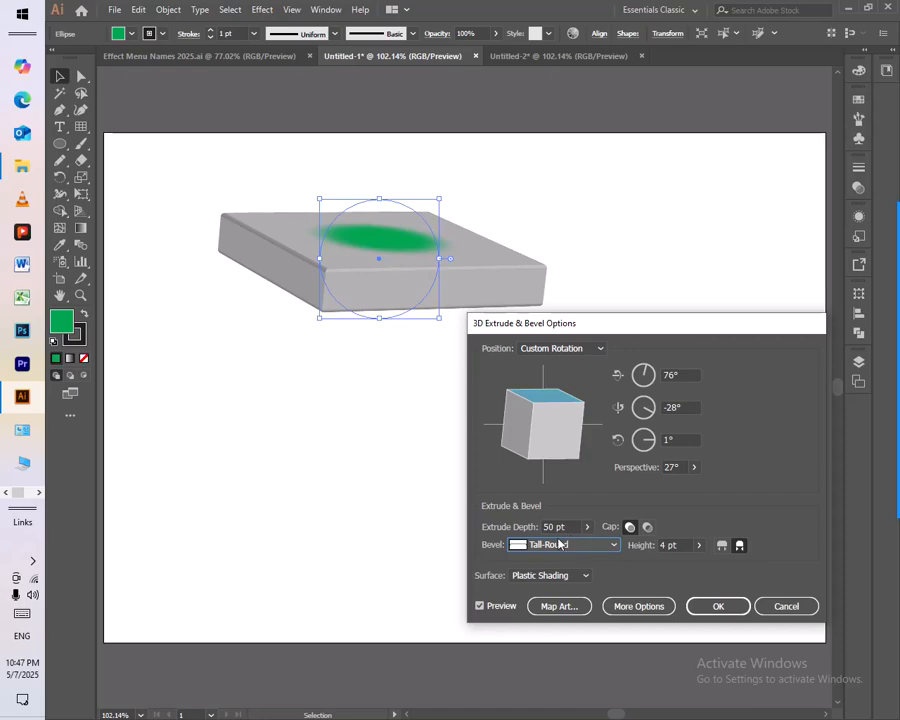
{"action": "left_click", "coordinate": [575, 545]}
{"action": "left_click", "coordinate": [584, 516]}
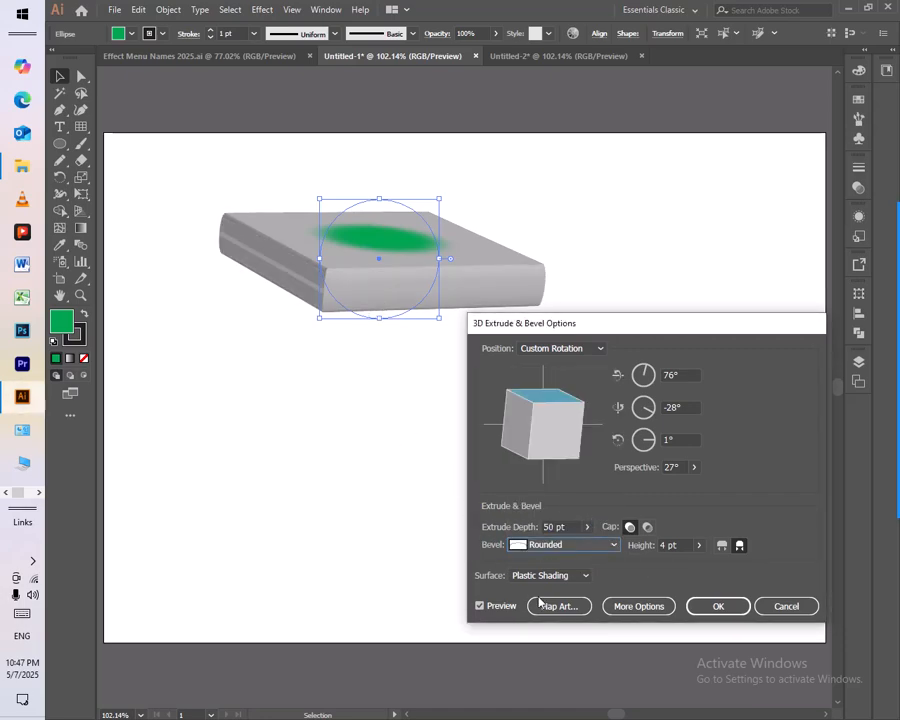
{"action": "left_click", "coordinate": [719, 607]}
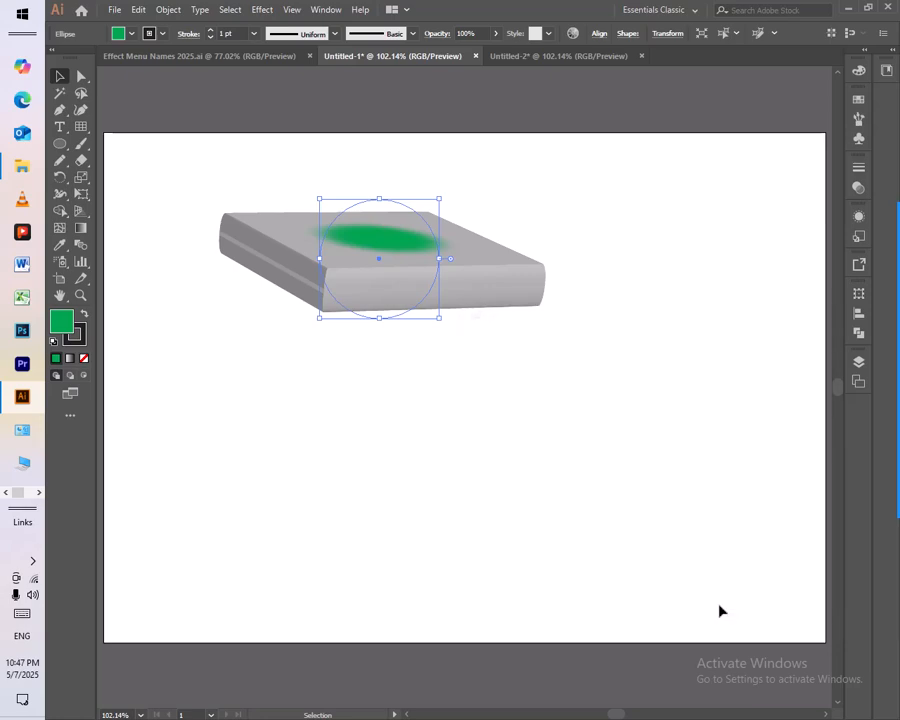
{"action": "left_click", "coordinate": [471, 465]}
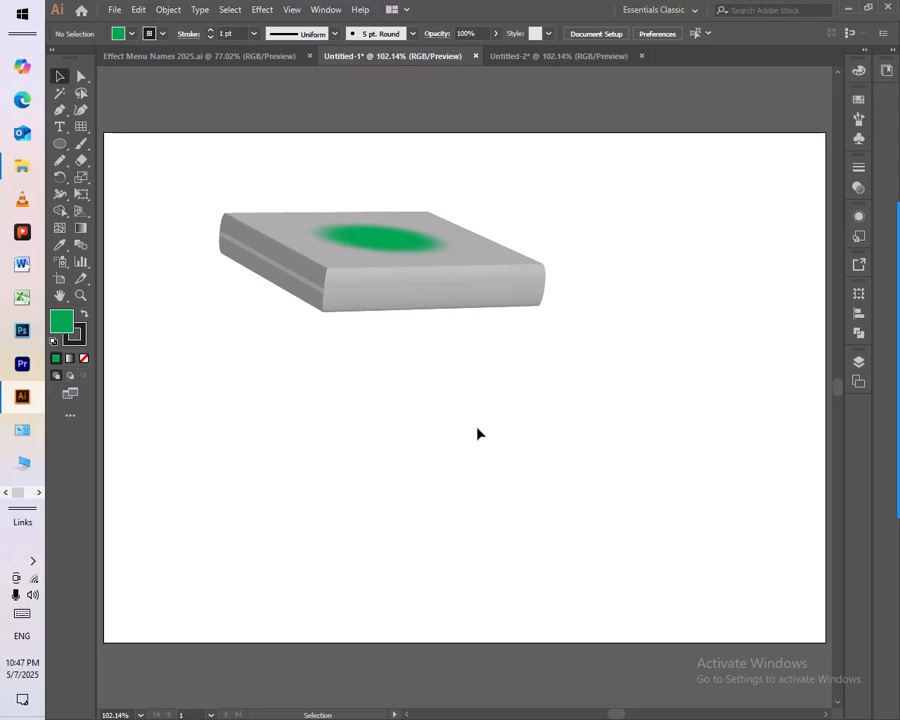
Add the placeholder text "Lorem ipsum" below the extruded object and enlarge it from its center to span more than half the artboard's width
{"action": "left_click", "coordinate": [59, 127]}
{"action": "left_click", "coordinate": [413, 372]}
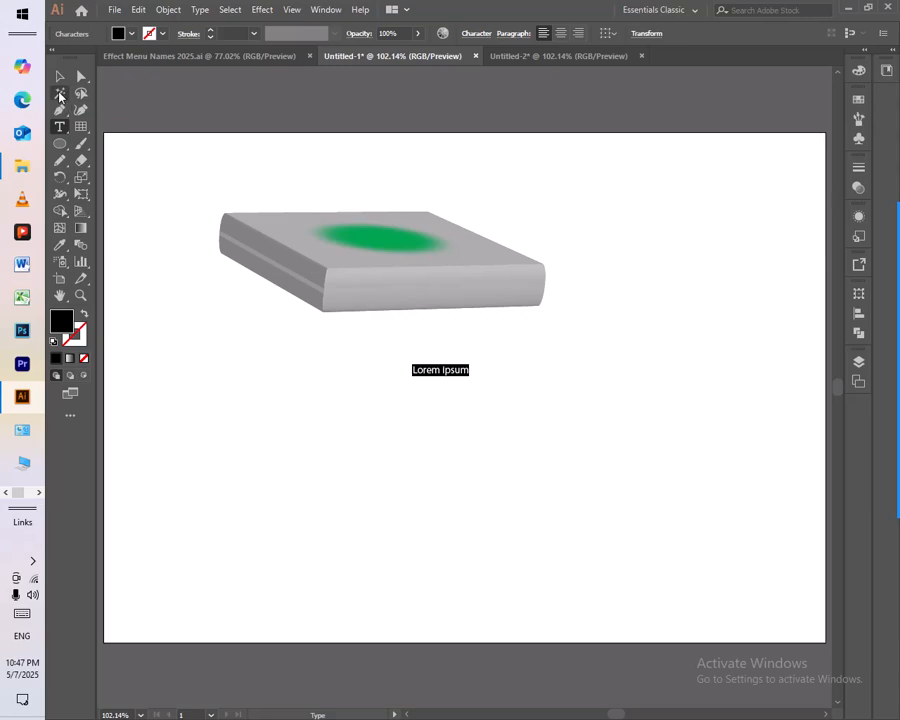
{"action": "key", "text": "Escape"}
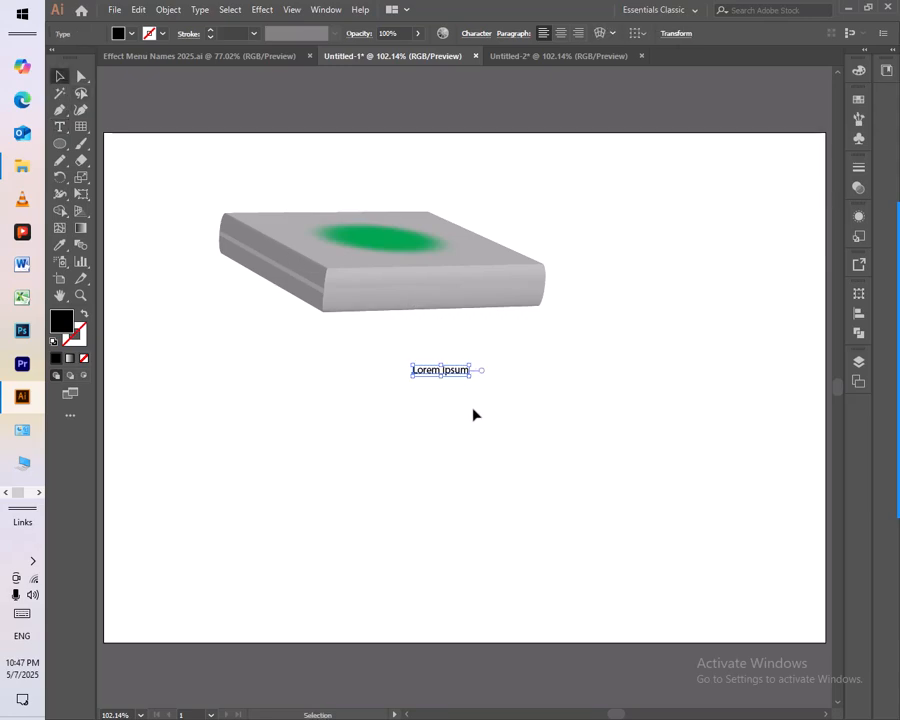
{"action": "left_click_drag", "start_coordinate": [464, 381], "coordinate": [669, 639]}
Apply the last used Extrude & Bevel effect to the "Lorem ipsum" text with the same settings
{"action": "left_click", "coordinate": [262, 10]}
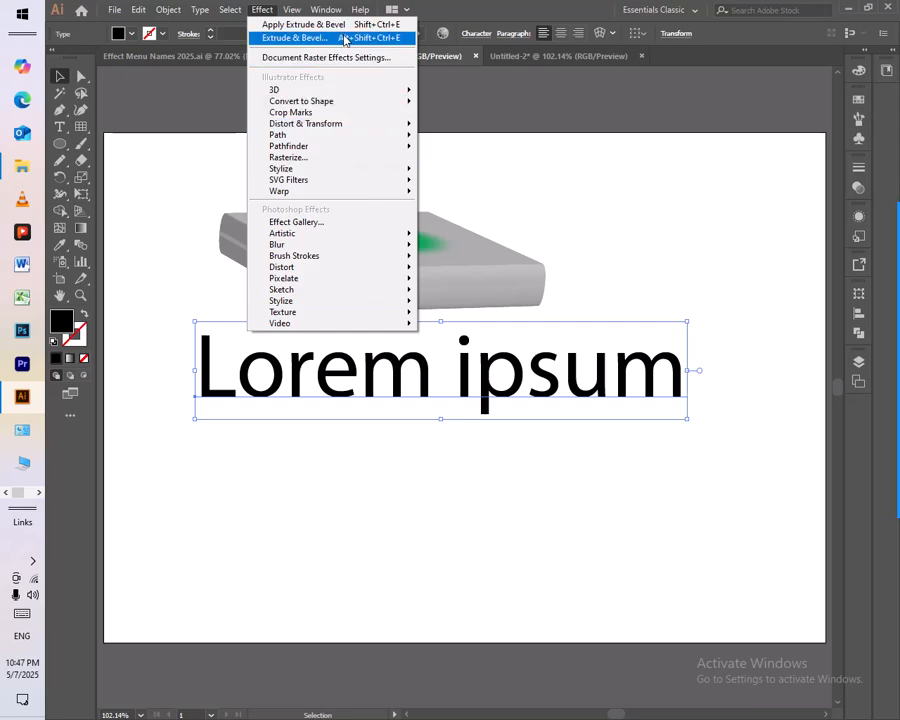
{"action": "mouse_move", "coordinate": [390, 92]}
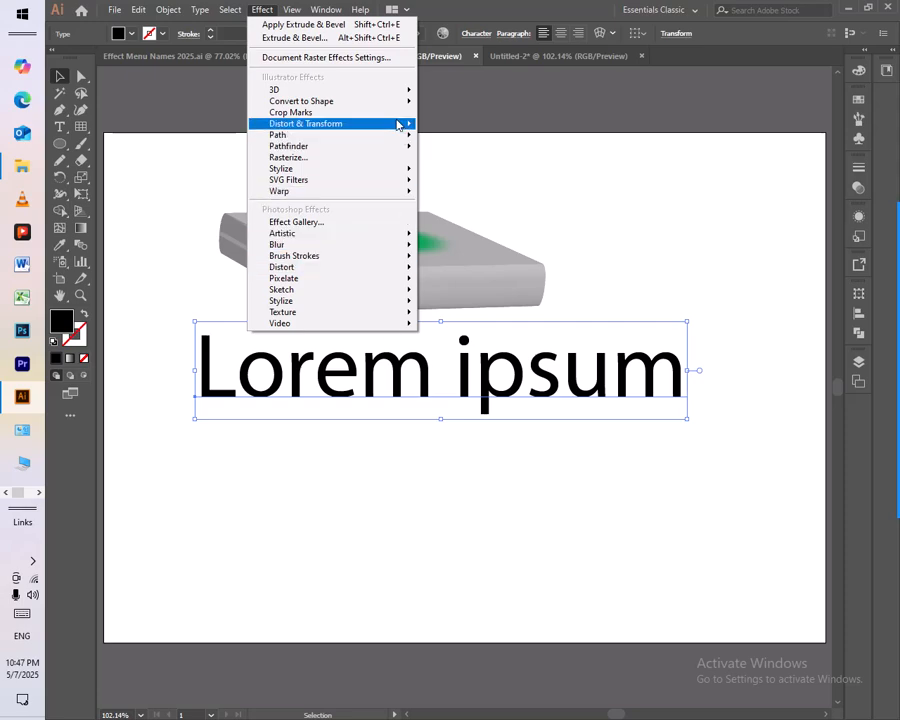
{"action": "left_click", "coordinate": [340, 28]}
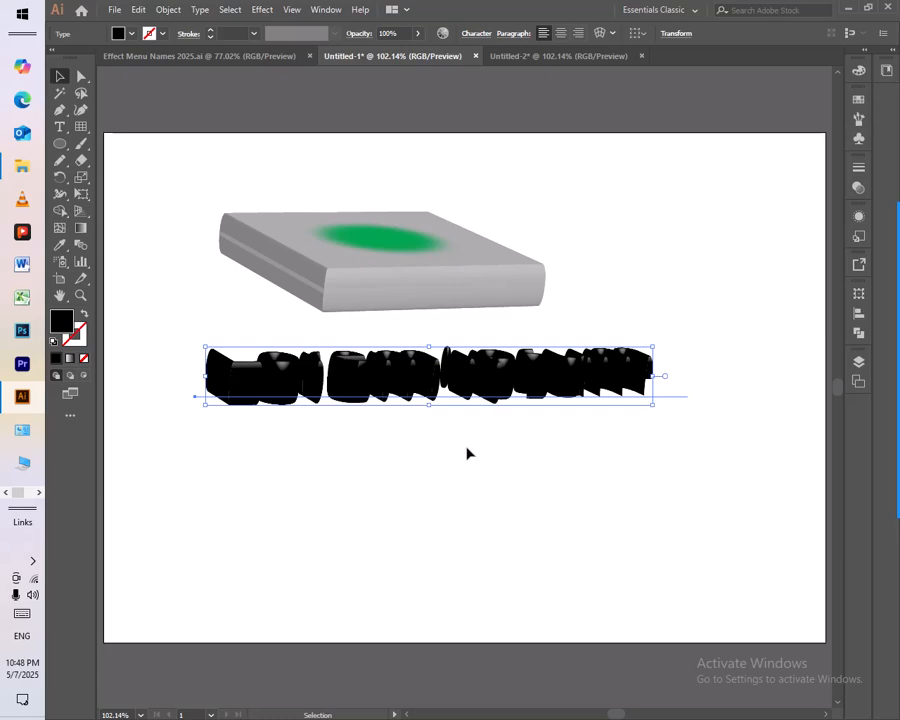
Look through the Convert to Shape effects available for the extruded text
{"action": "left_click", "coordinate": [262, 9]}
{"action": "mouse_move", "coordinate": [311, 104]}
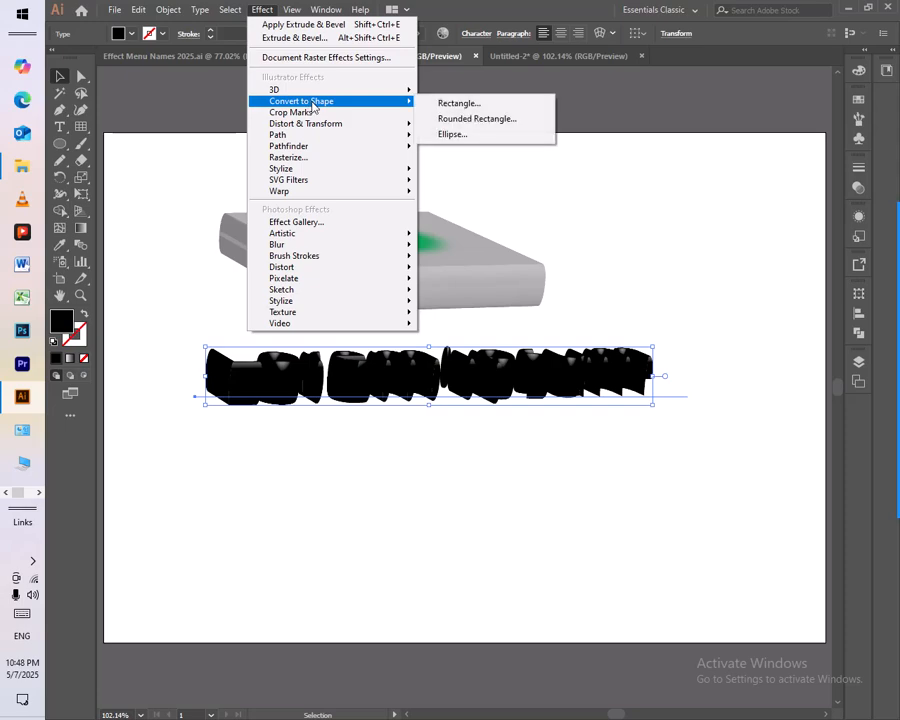